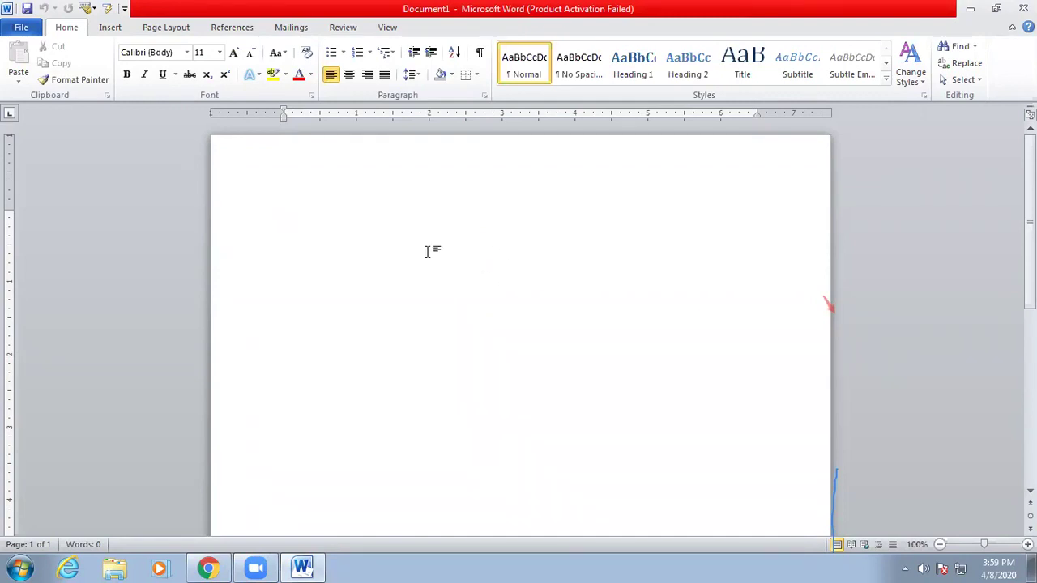
- Type the numbered item 'Insert (Picture/Clipart/Symbol/Wordart...)', end the list, and enter =rand() below
type("1")
type("1. ")
type("Inse")
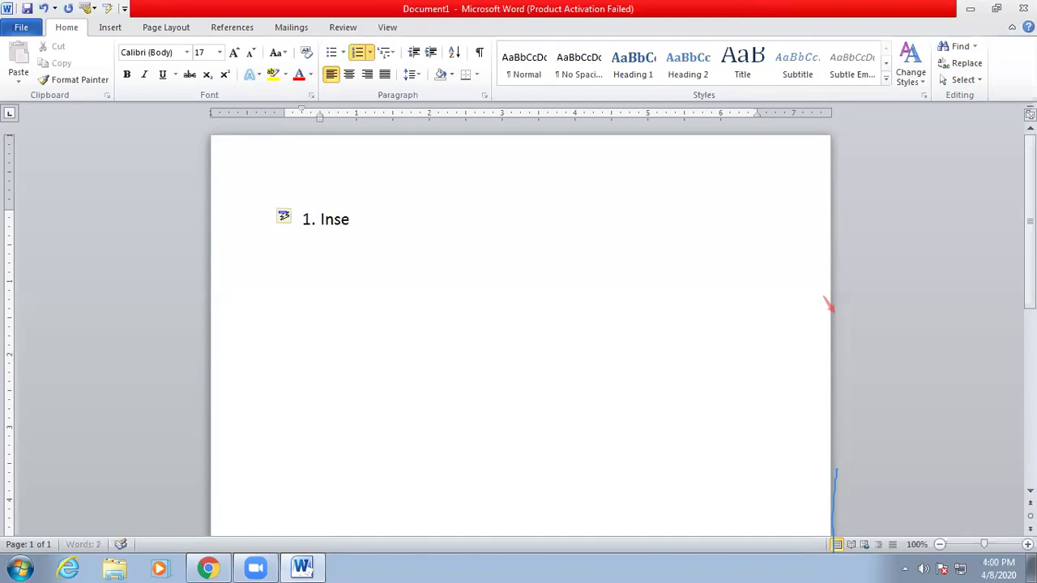
type("rt (Picture")
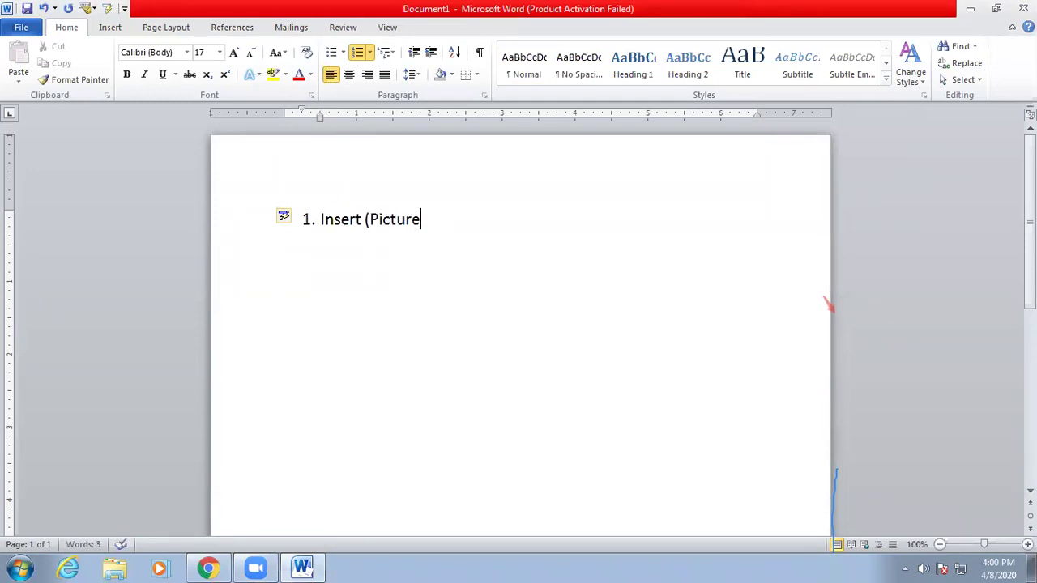
type("/Clipart")
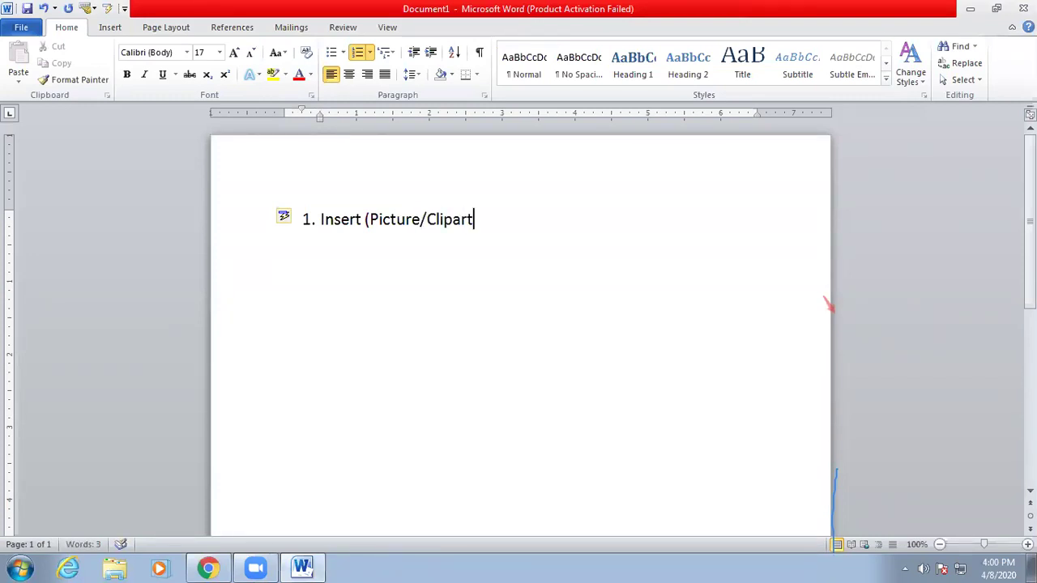
type("/Symbol/W")
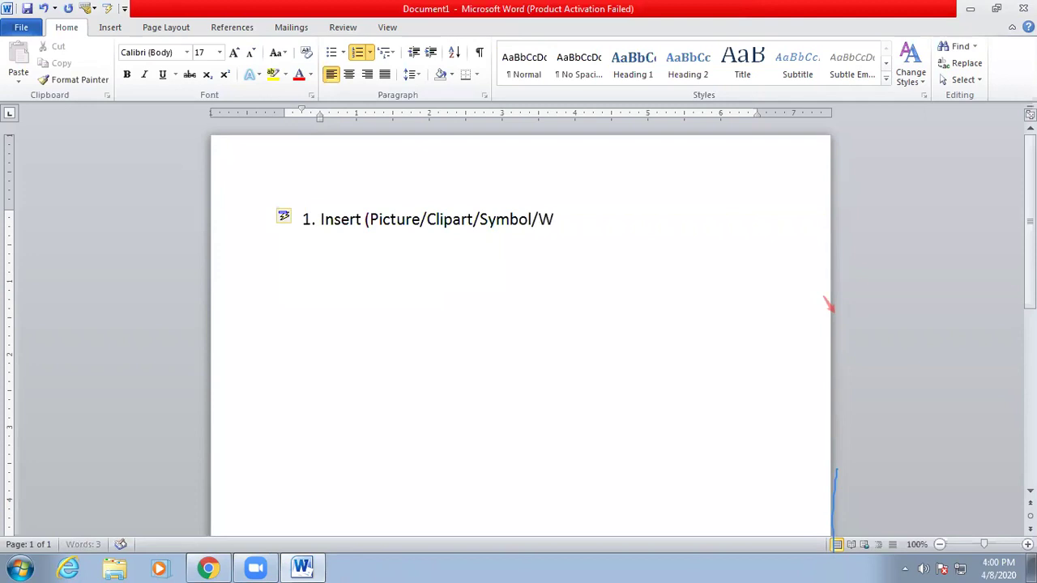
type("ordart...)")
key("Return")
key("Return")
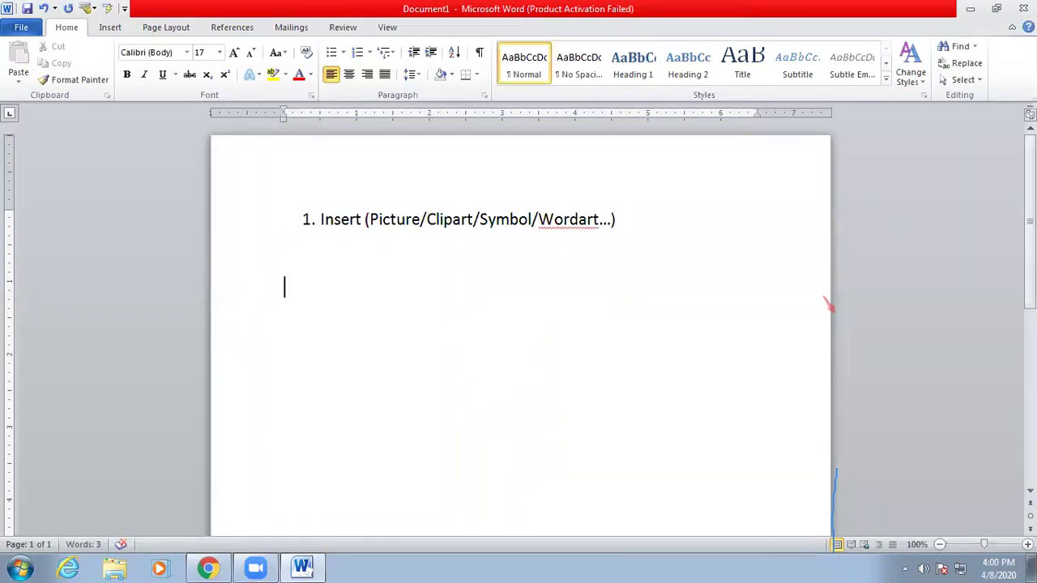
type("=rand()")
- Expand =rand() into sample paragraphs and reduce their font size from 17 to 14
key("Return")
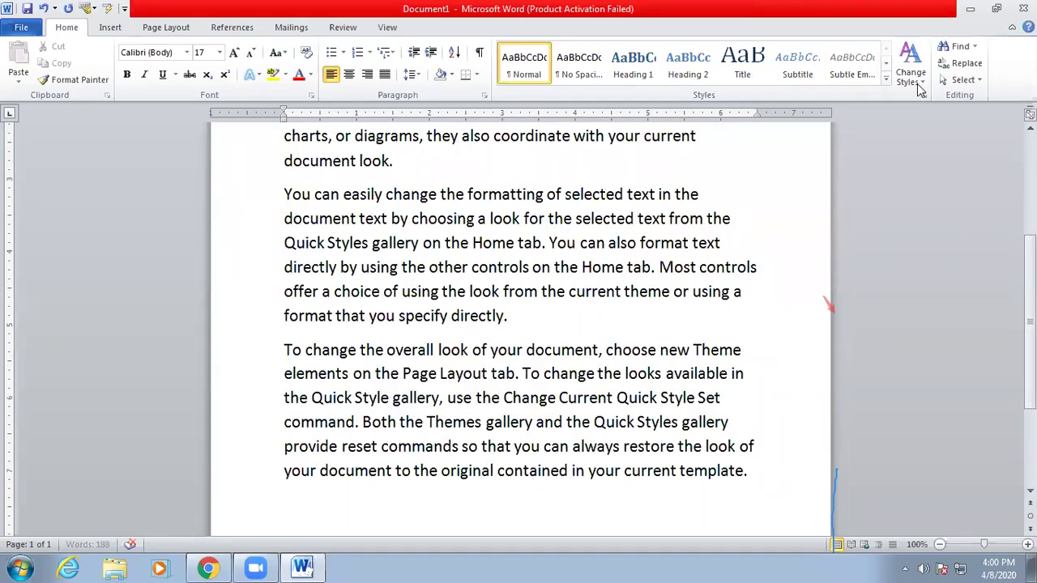
scroll(298, 222, "up", 3)
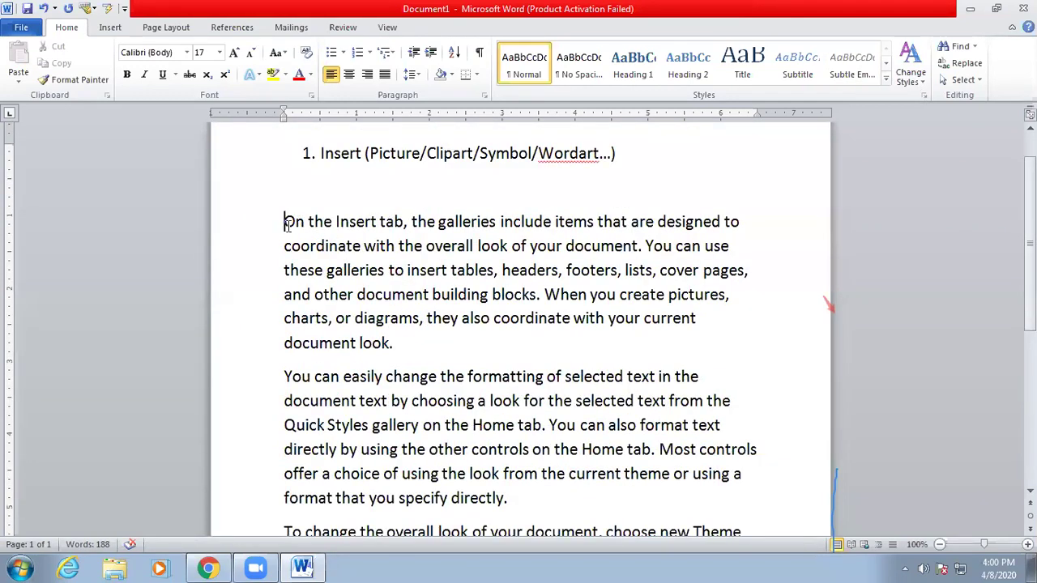
left_click_drag(287, 225, 538, 551)
left_click_drag(817, 294, 828, 187)
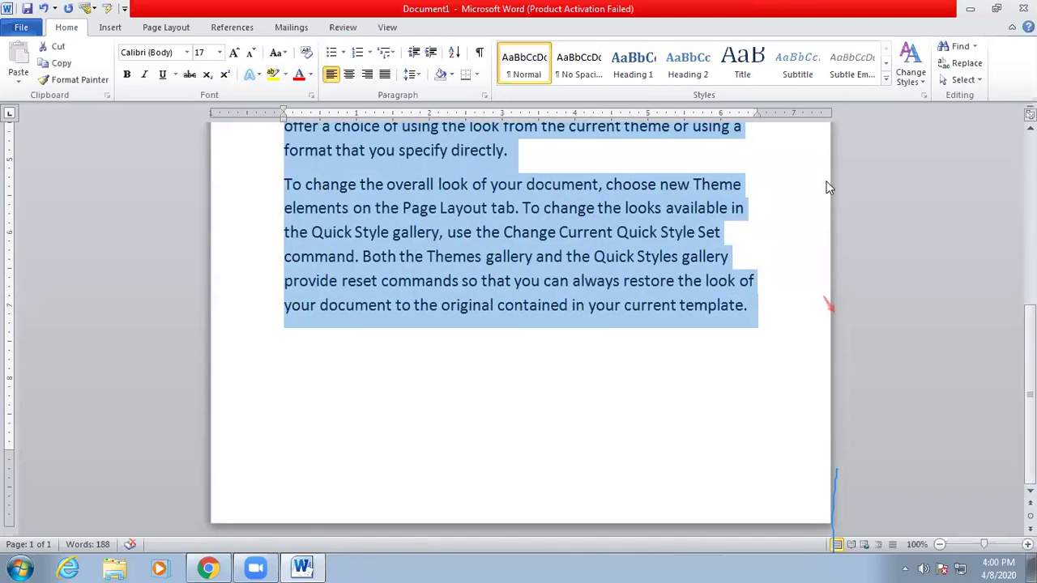
key("ctrl+shift+less")
key("ctrl+shift+less")
scroll(671, 319, "up", 10)
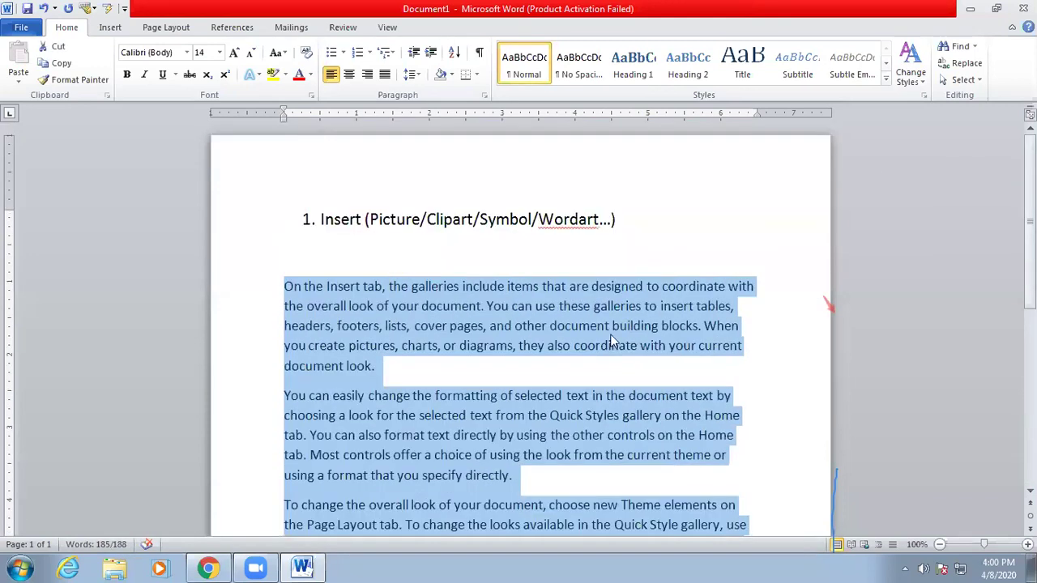
left_click(561, 305)
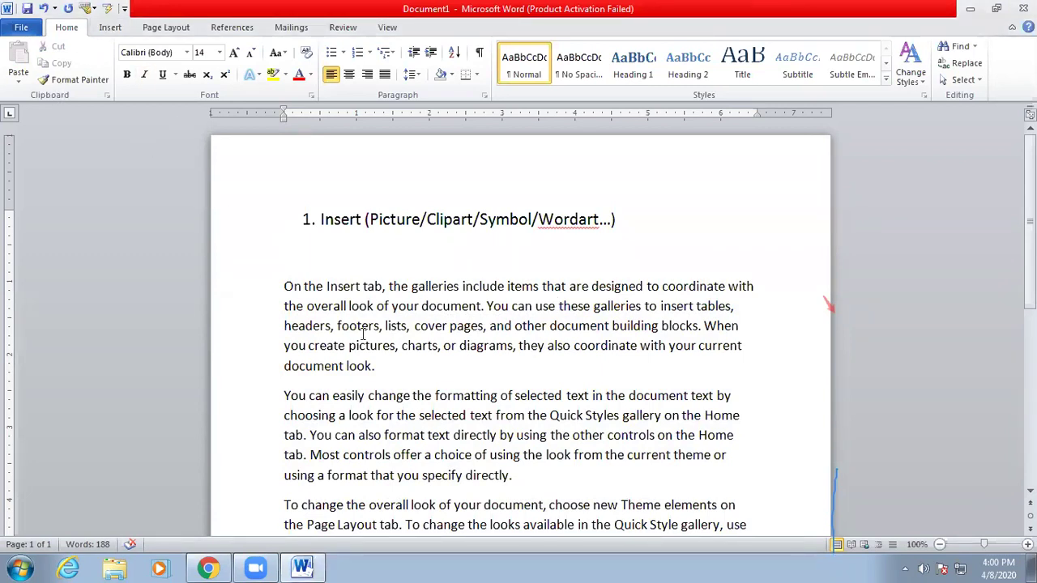
left_click(110, 27)
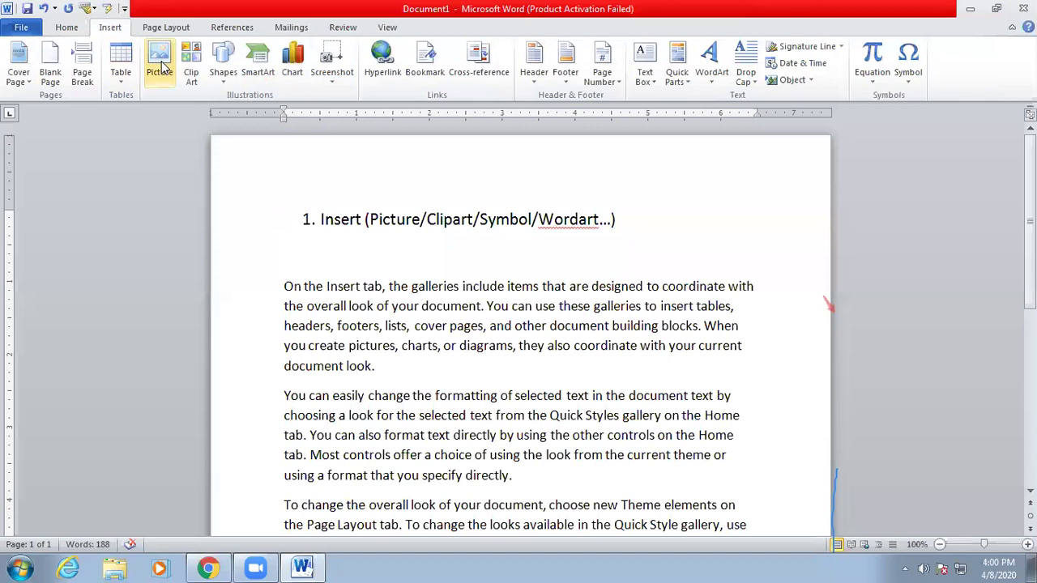
- Insert Trip Sheba Logo Big.jpg from the Desktop into the first sample paragraph
left_click(166, 74)
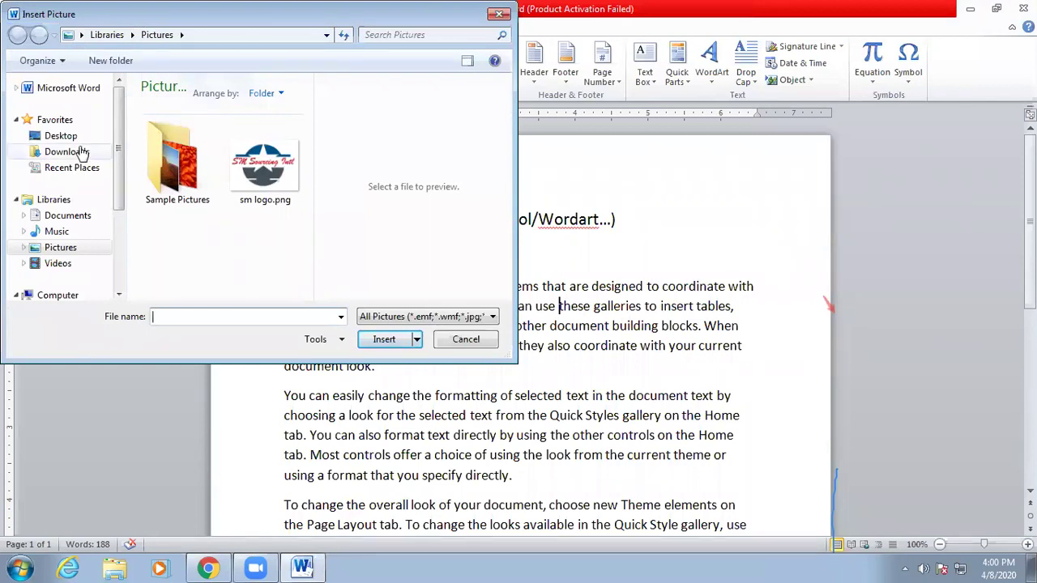
left_click(71, 137)
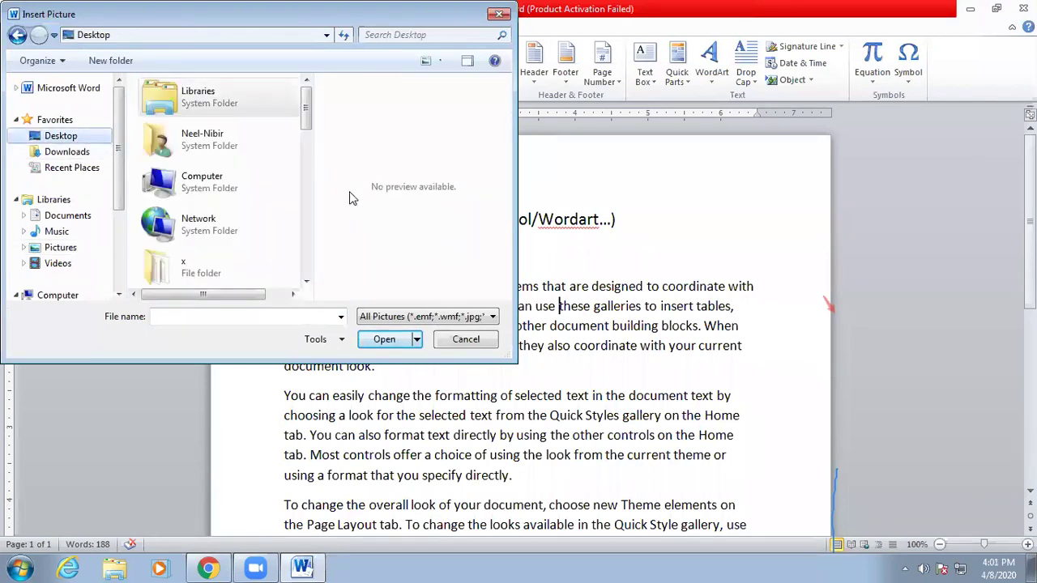
key("t")
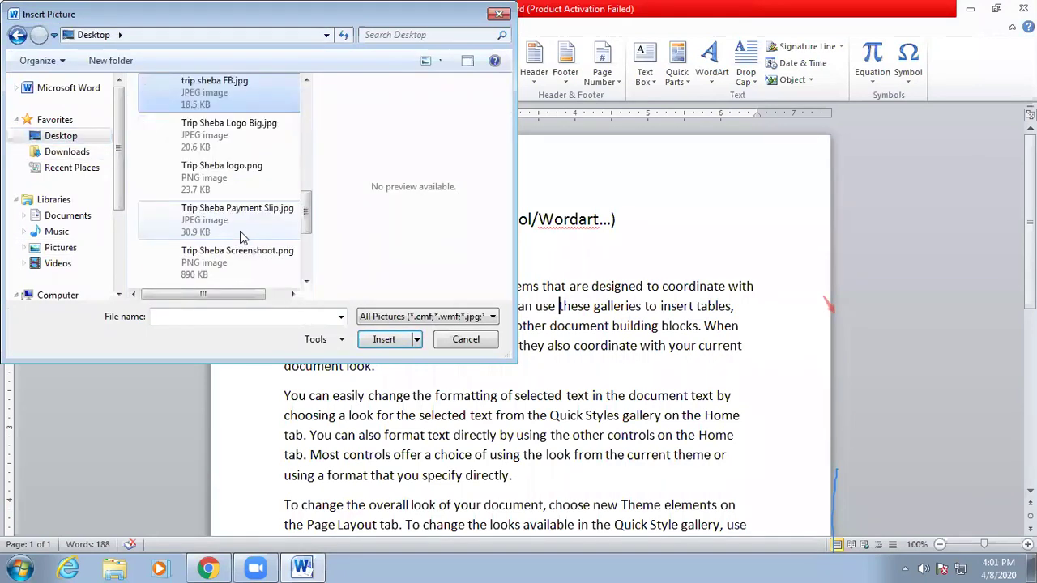
left_click(207, 139)
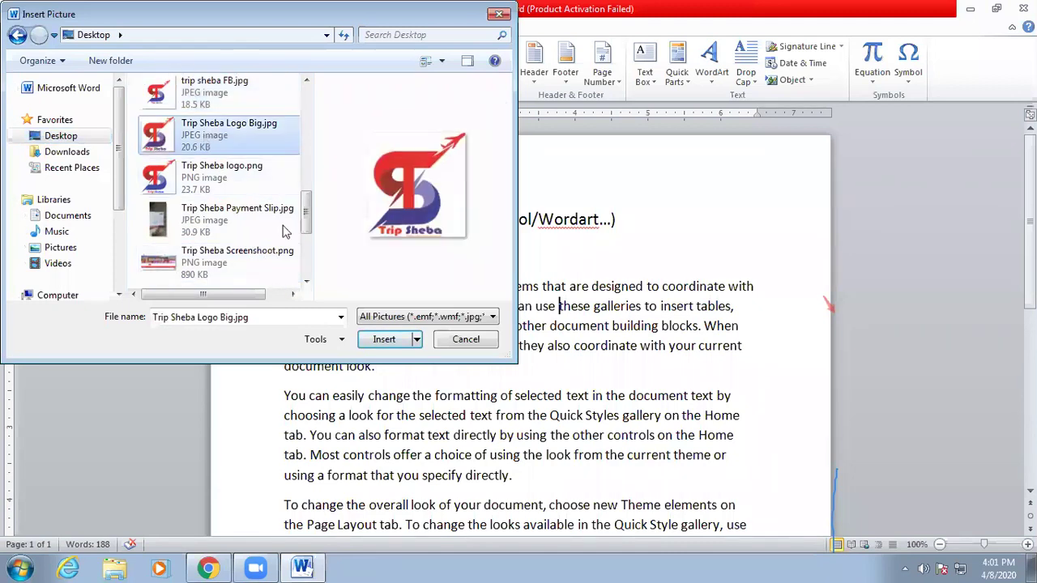
left_click(375, 340)
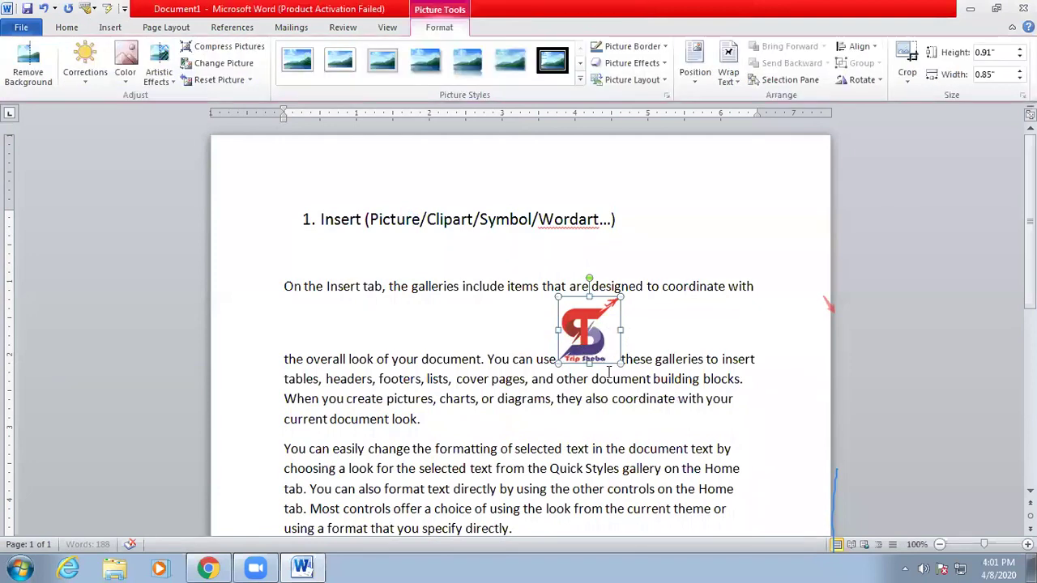
- Enlarge the Trip Sheba logo, then set its height to exactly 1 inch (0.93 inches wide)
left_click_drag(621, 366, 657, 403)
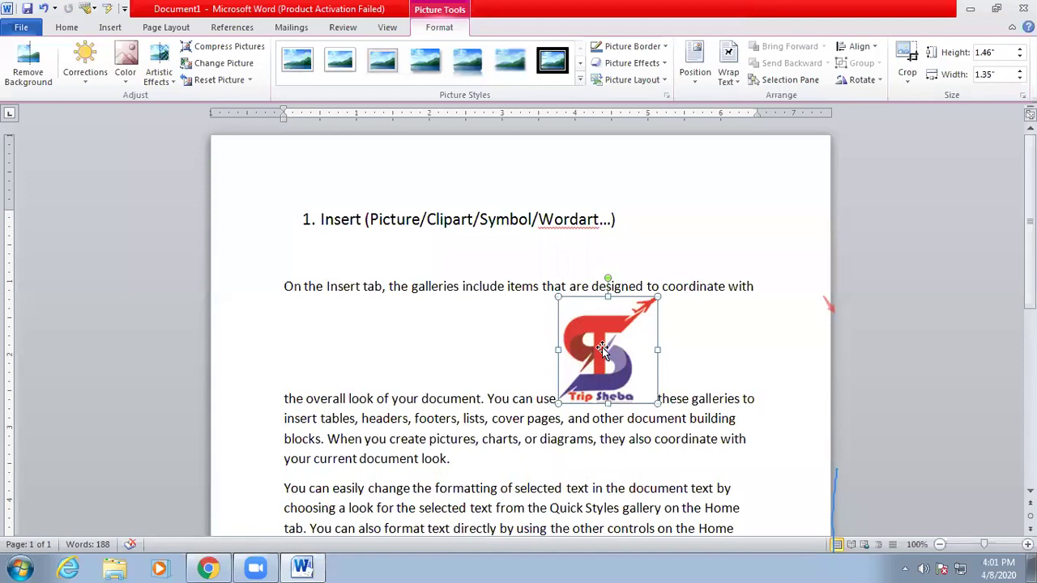
left_click(1002, 52)
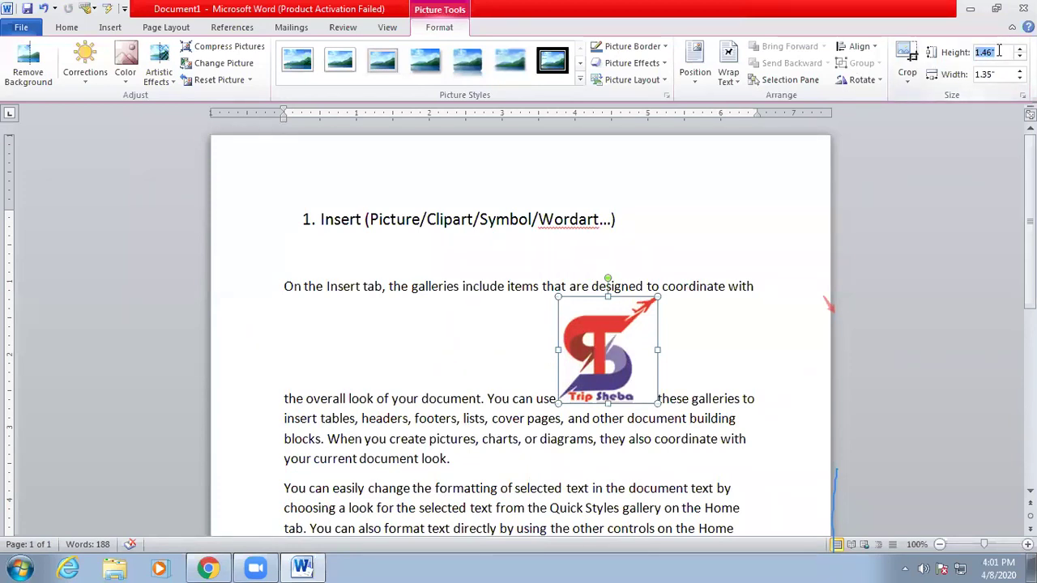
type("1")
key("Return")
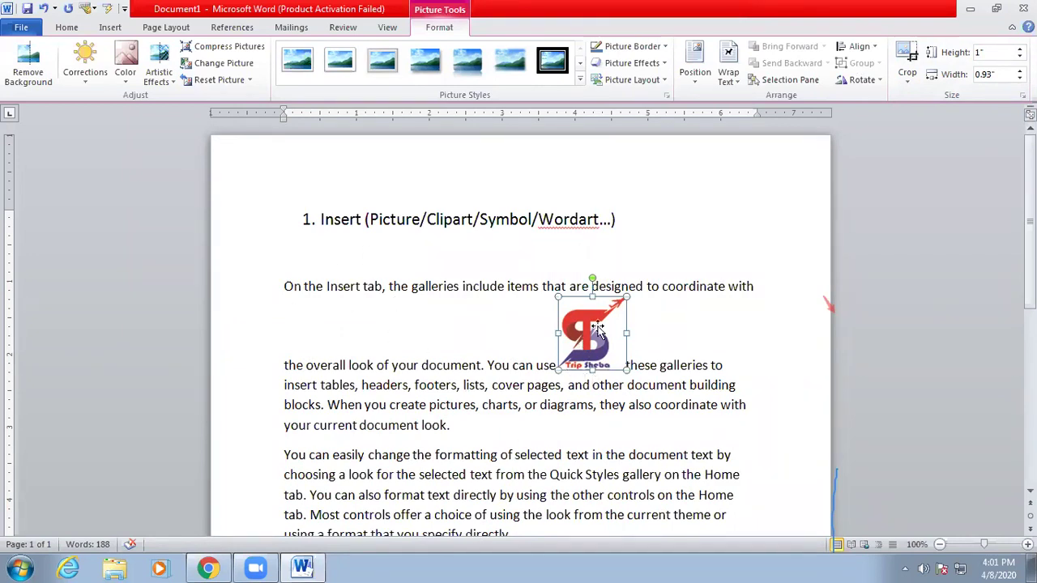
- Apply Tight text wrapping to the logo from its right-click menu
right_click(598, 327)
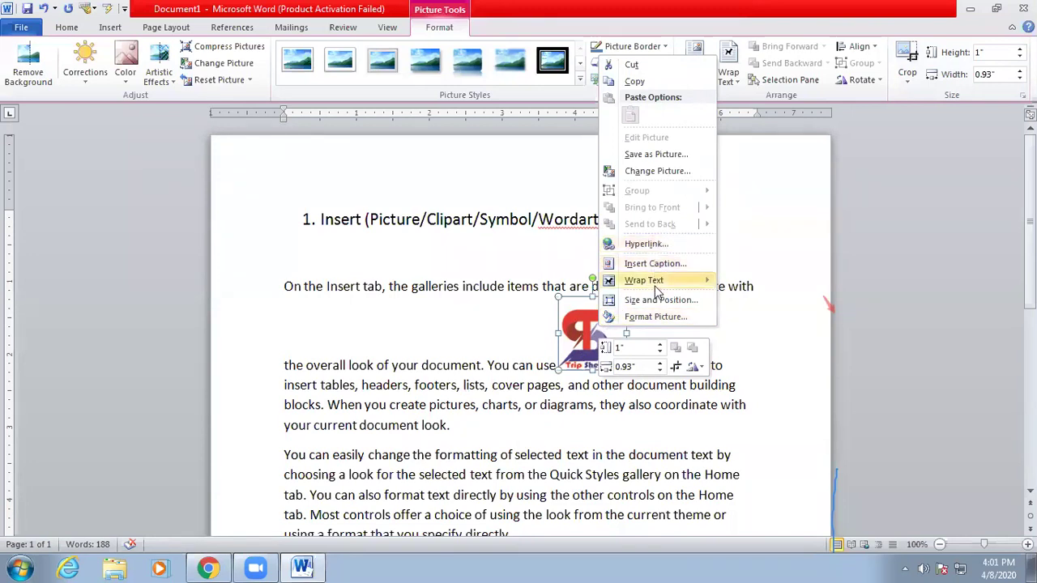
mouse_move(654, 287)
left_click(778, 323)
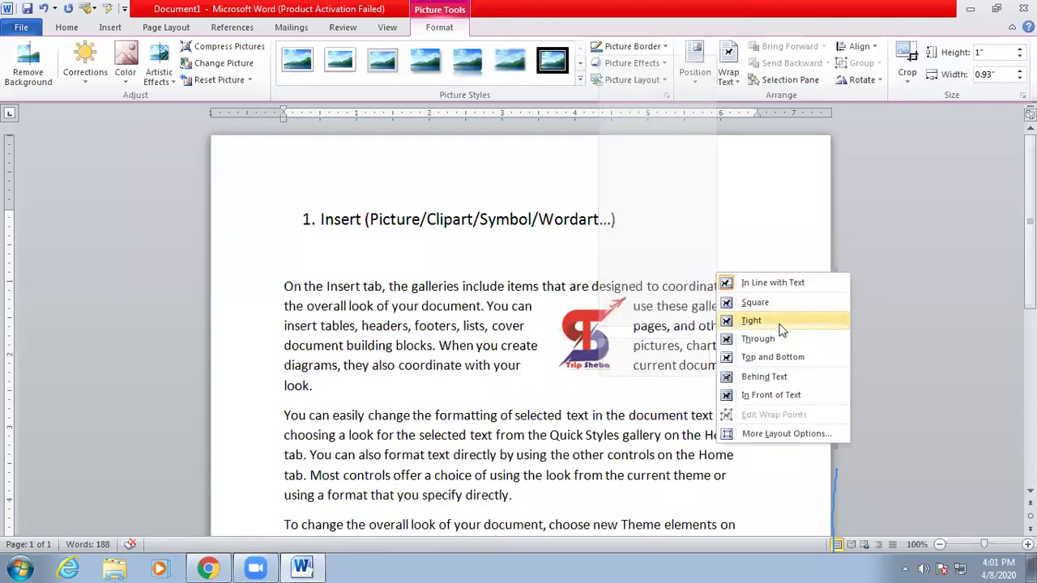
- Switch the logo to Square wrapping and check the text flows around both sides
left_click(738, 77)
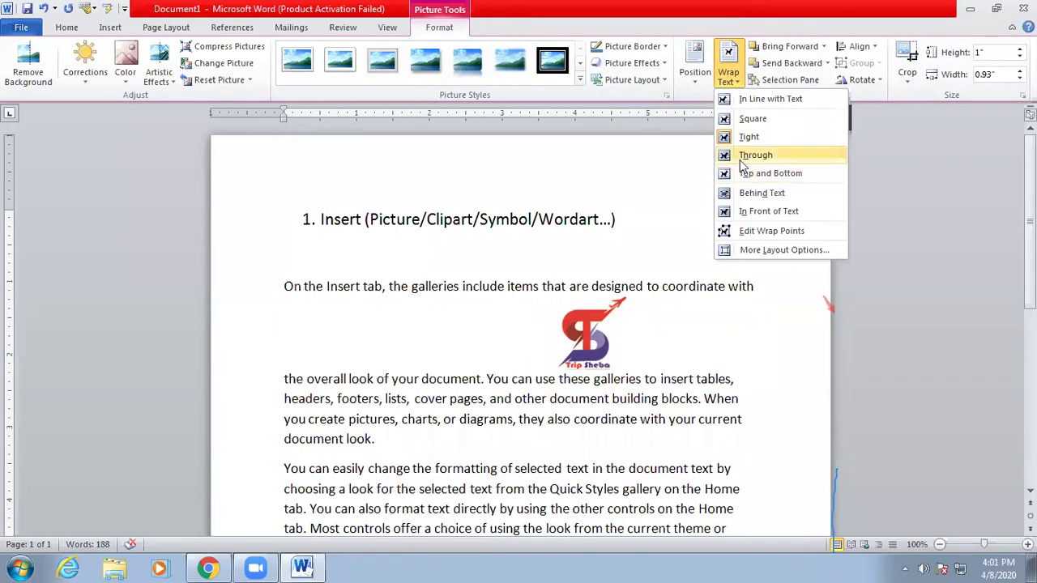
left_click(742, 122)
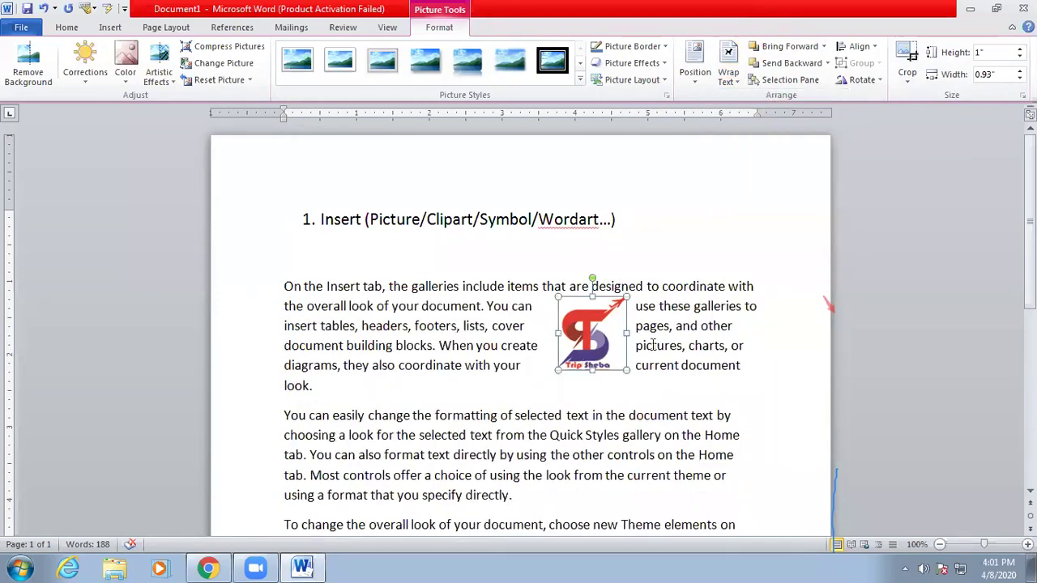
left_click(583, 379)
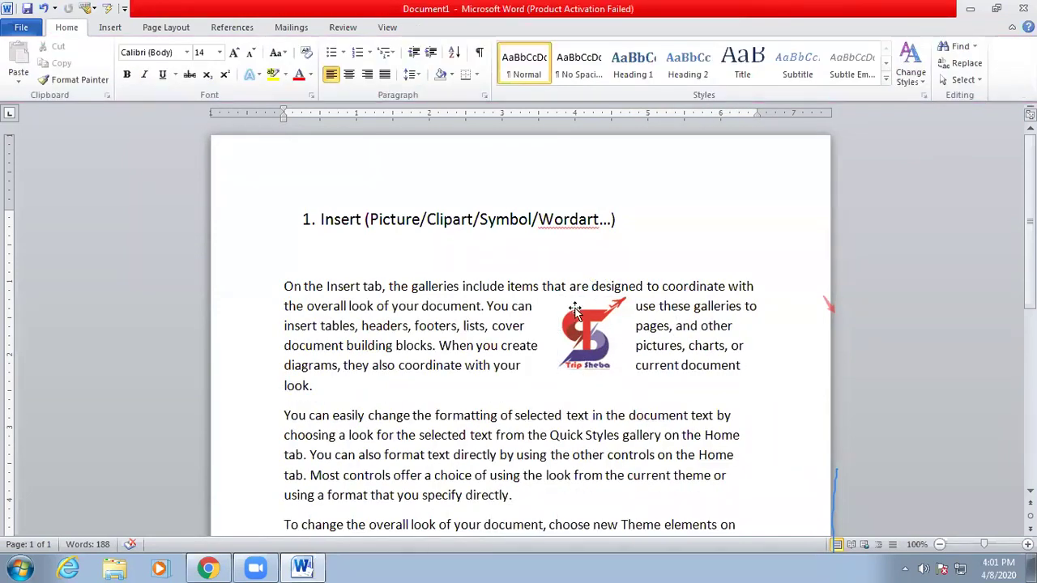
scroll(515, 335, "down", 1)
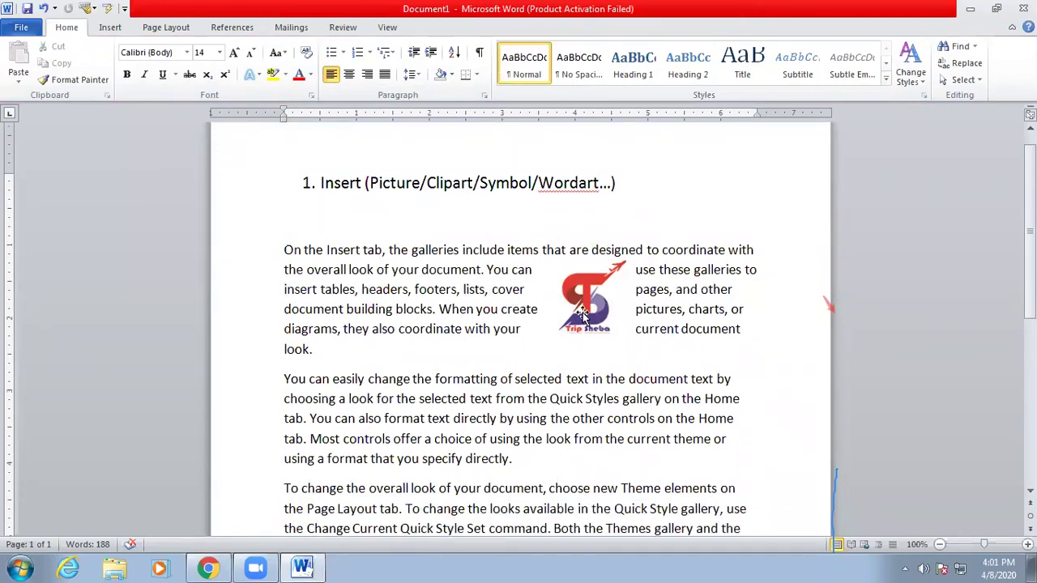
left_click(594, 310)
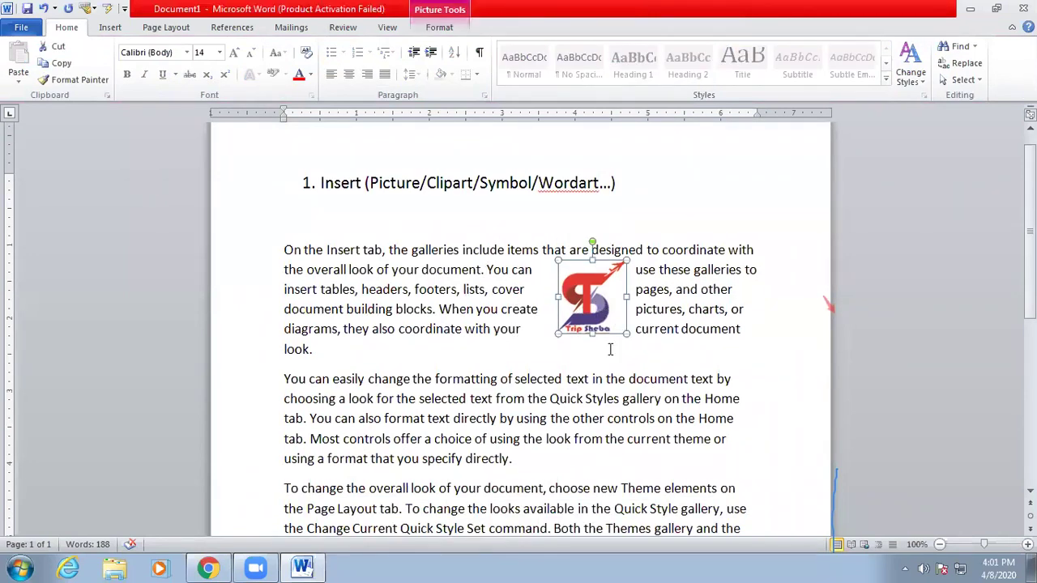
scroll(568, 330, "down", 1)
scroll(535, 367, "down", 5)
scroll(530, 382, "up", 4)
scroll(510, 397, "down", 3)
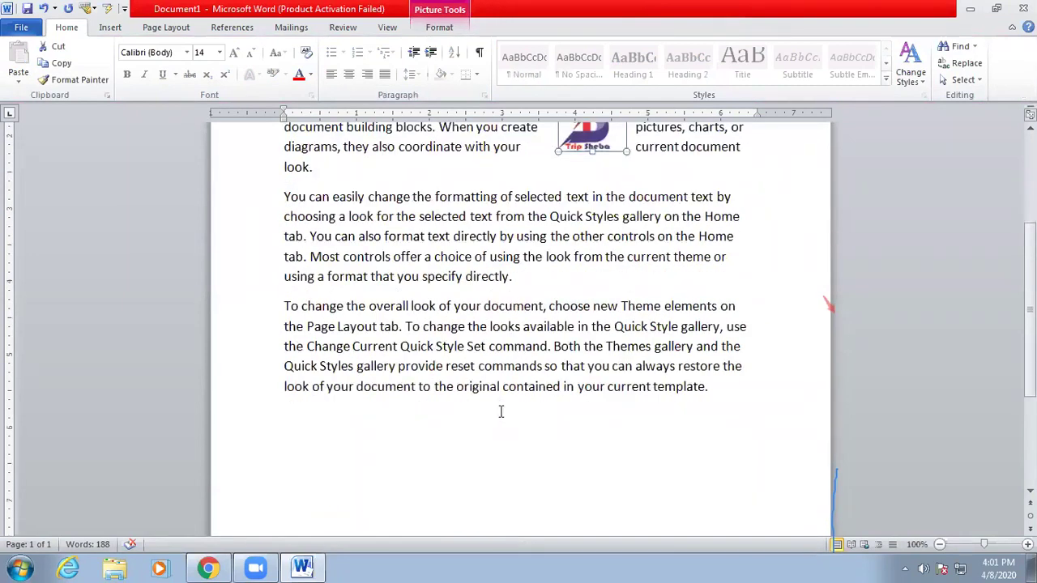
left_click(414, 177)
scroll(530, 299, "up", 5)
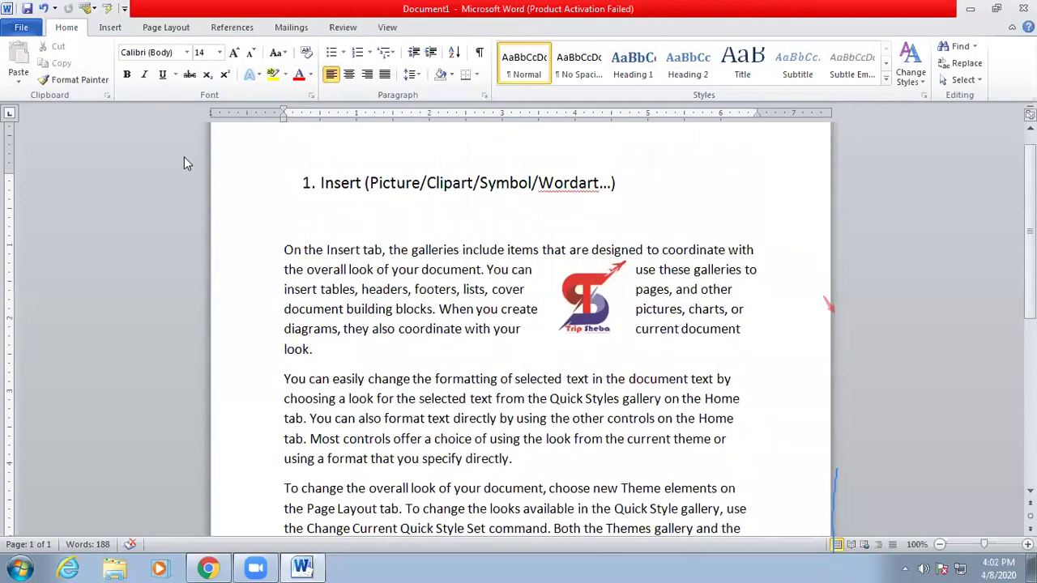
left_click(101, 30)
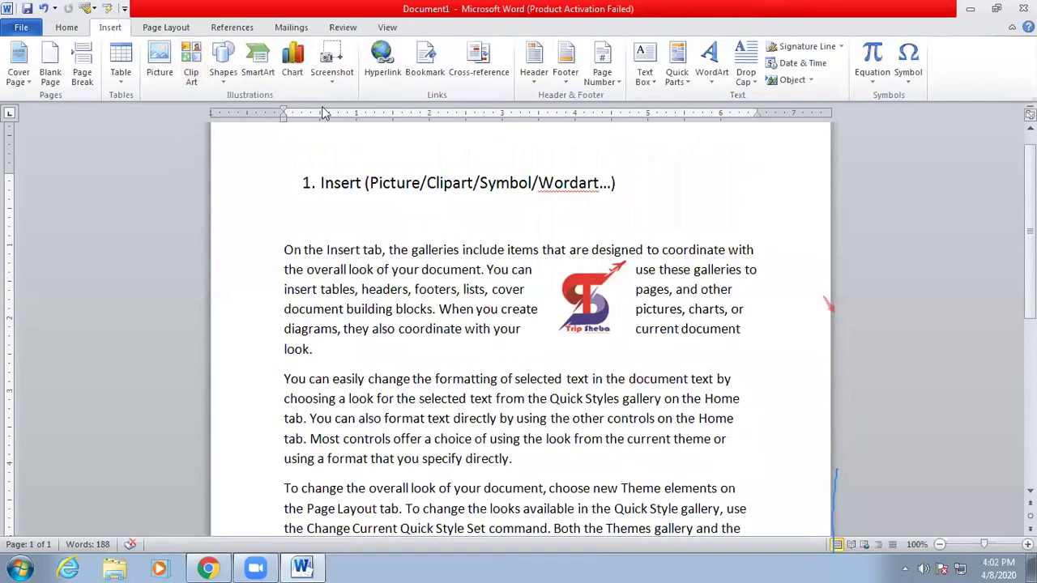
- Search the Clip Art pane and insert the woman-at-computer clip after 'specify directly.'
left_click(191, 67)
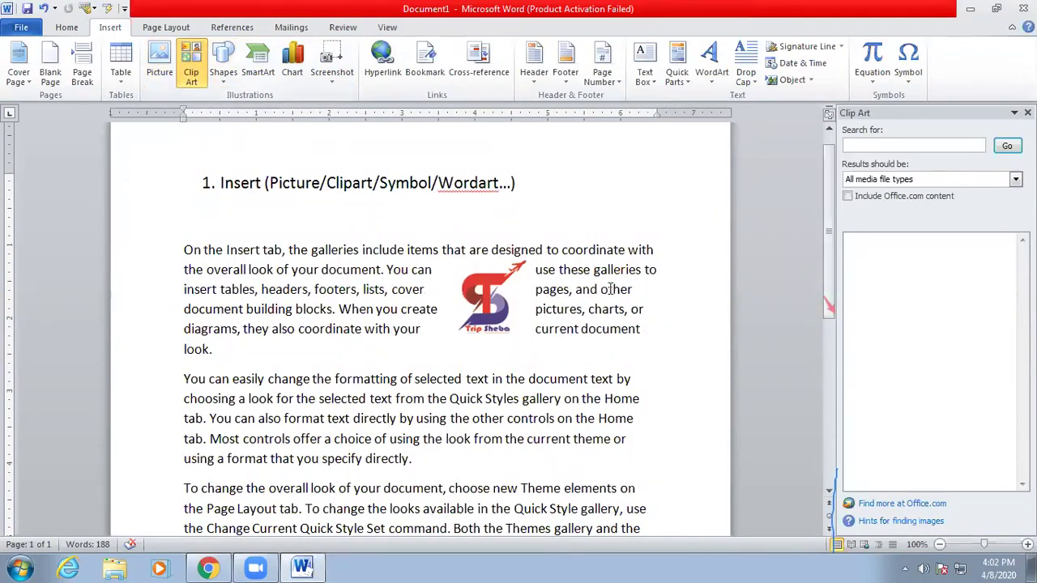
left_click(1006, 147)
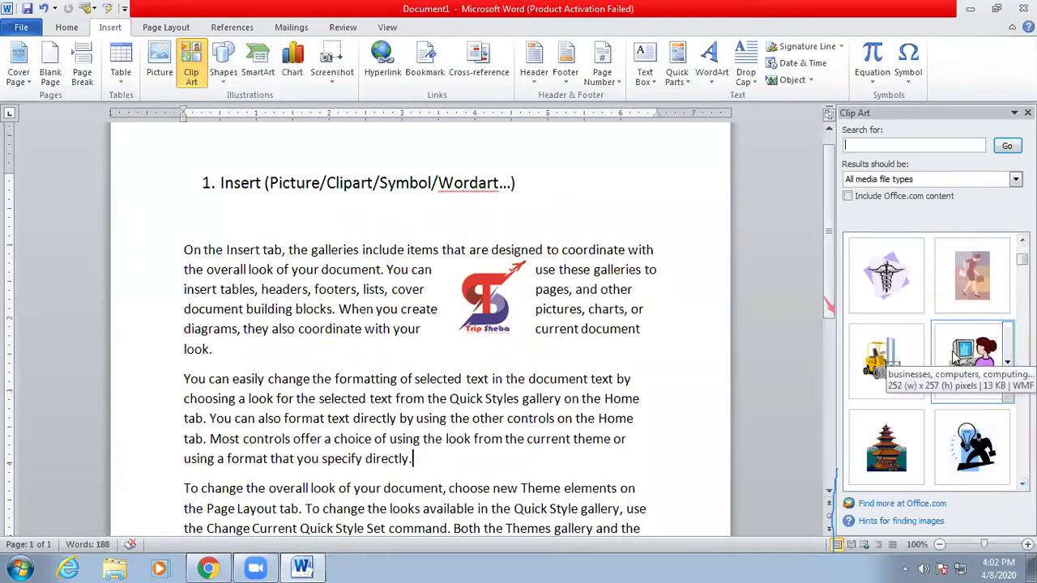
left_click(957, 364)
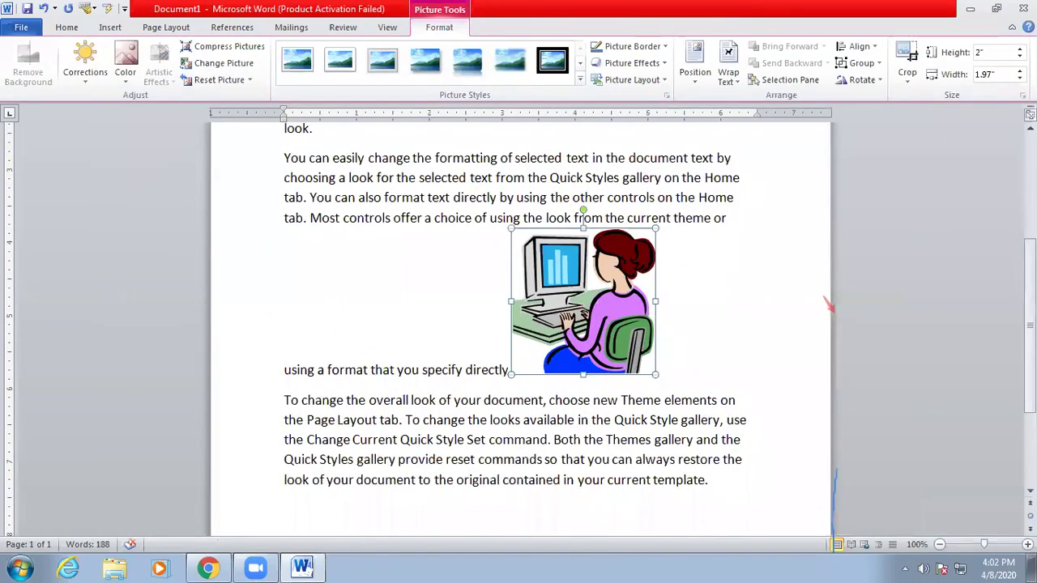
- Set the clip art height to 1.5 inches and give it Tight text wrapping
left_click(997, 52)
type("1.5")
key("Return")
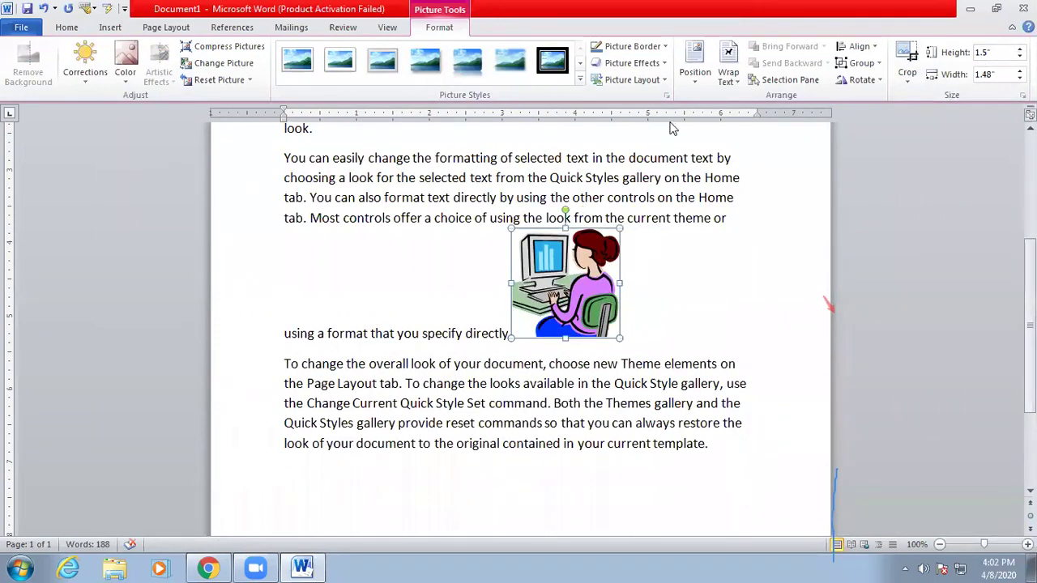
left_click(721, 88)
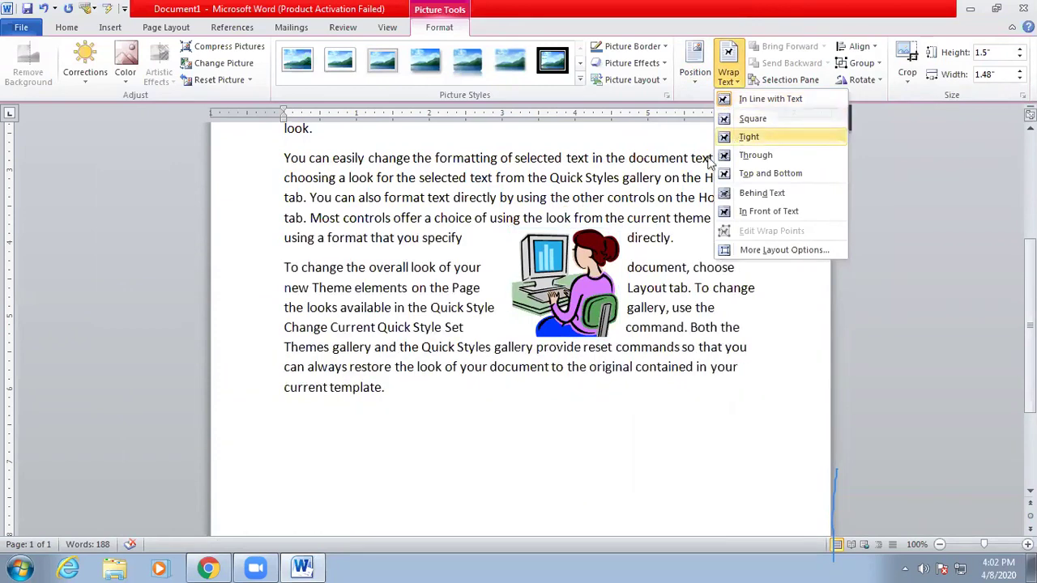
left_click(729, 136)
- Deselect the clip art and place the caret after 'current template.'
left_click(698, 308)
scroll(591, 311, "up", 5)
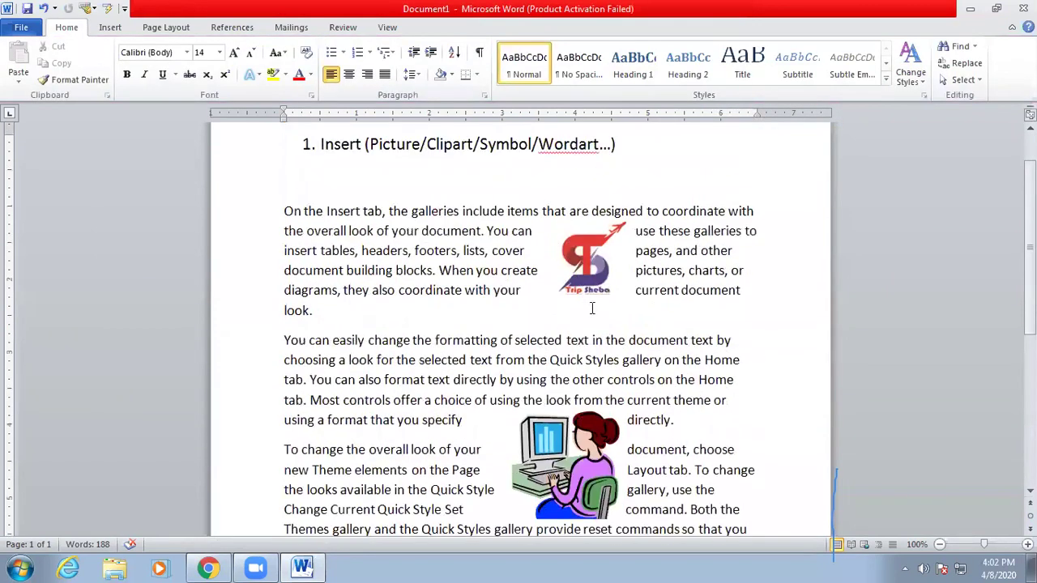
scroll(503, 255, "down", 8)
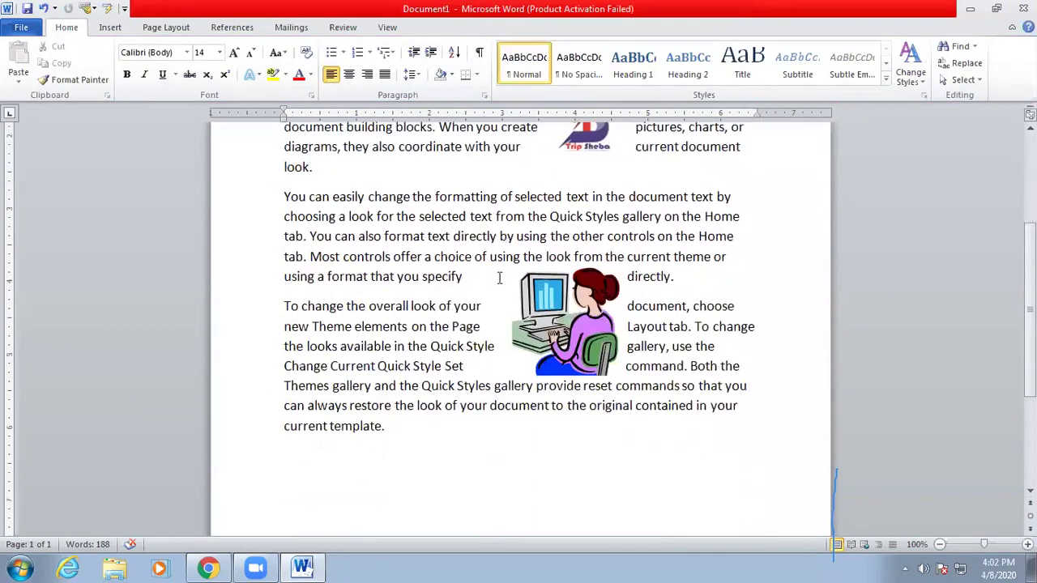
left_click(389, 245)
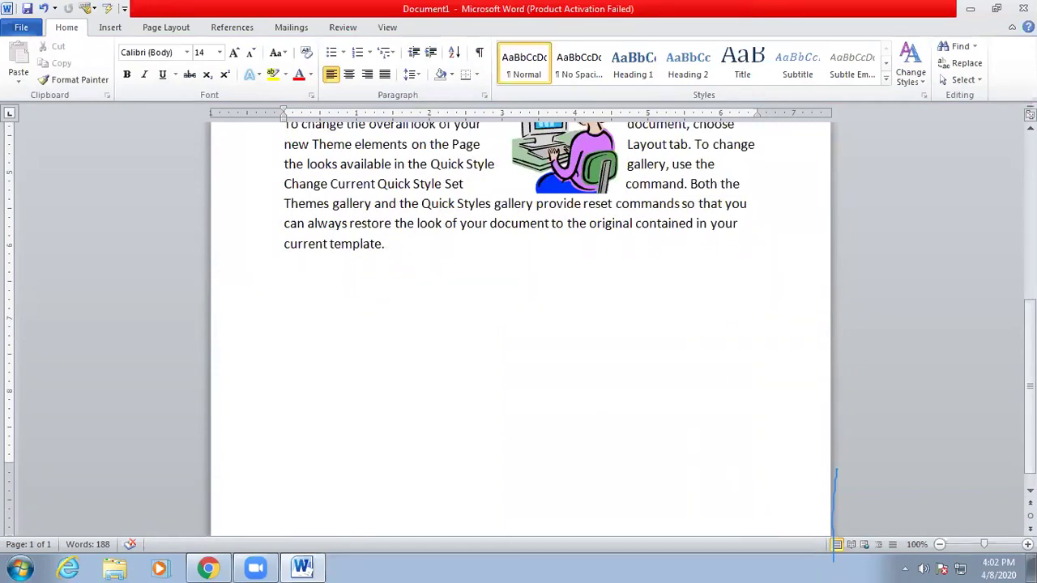
type("$")
key("BackSpace")
- Insert £, ✓ and the Wingdings 2 scissors symbol through the More Symbols dialog
left_click(110, 31)
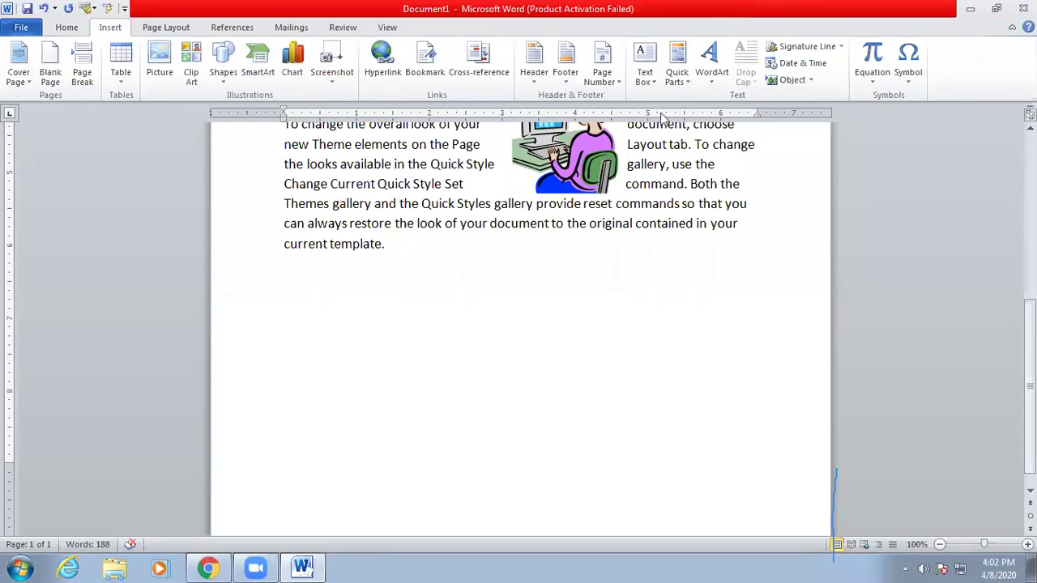
left_click(908, 64)
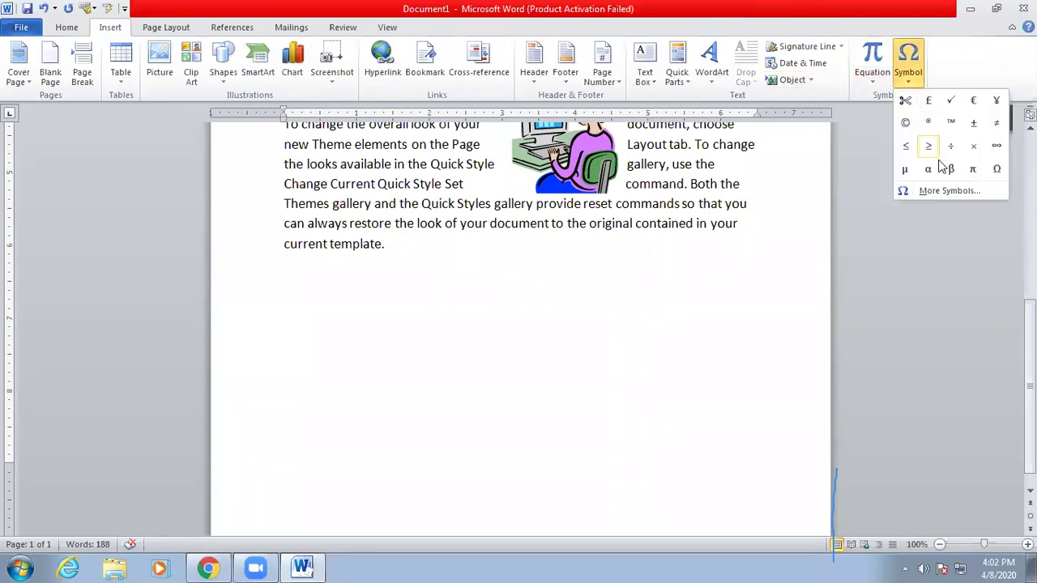
left_click(942, 189)
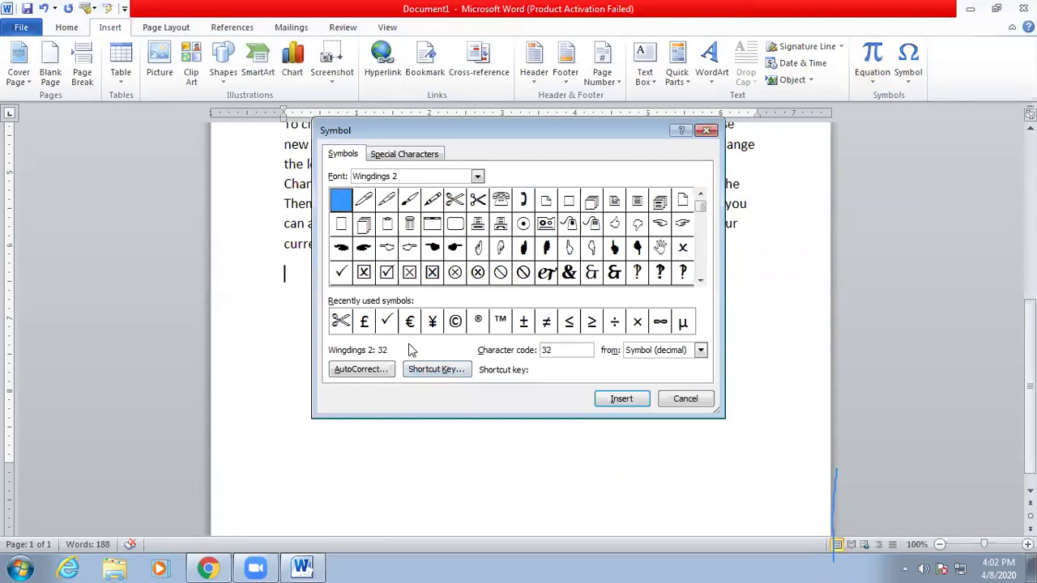
left_click(364, 322)
left_click(600, 398)
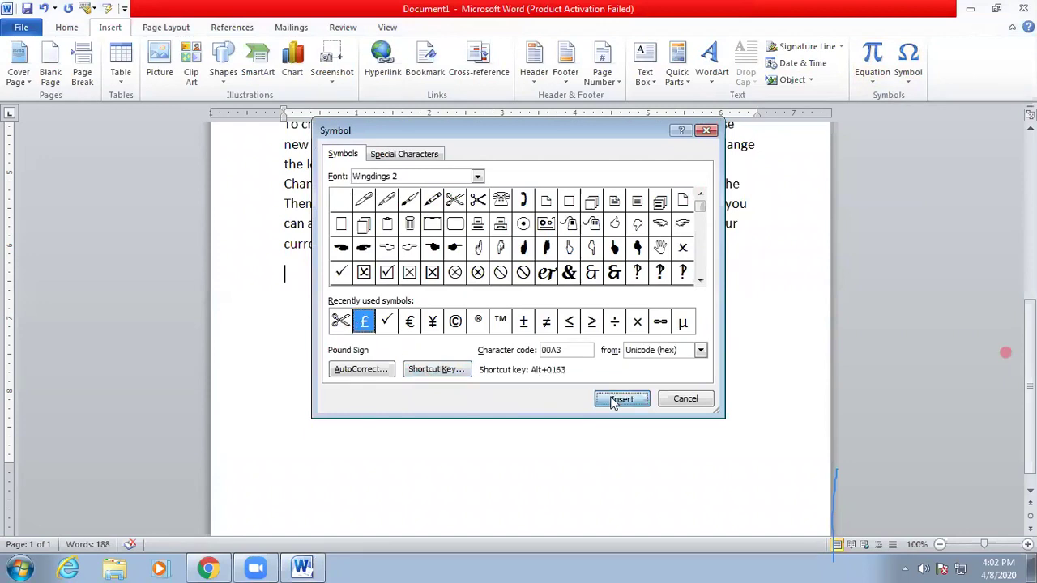
left_click(394, 326)
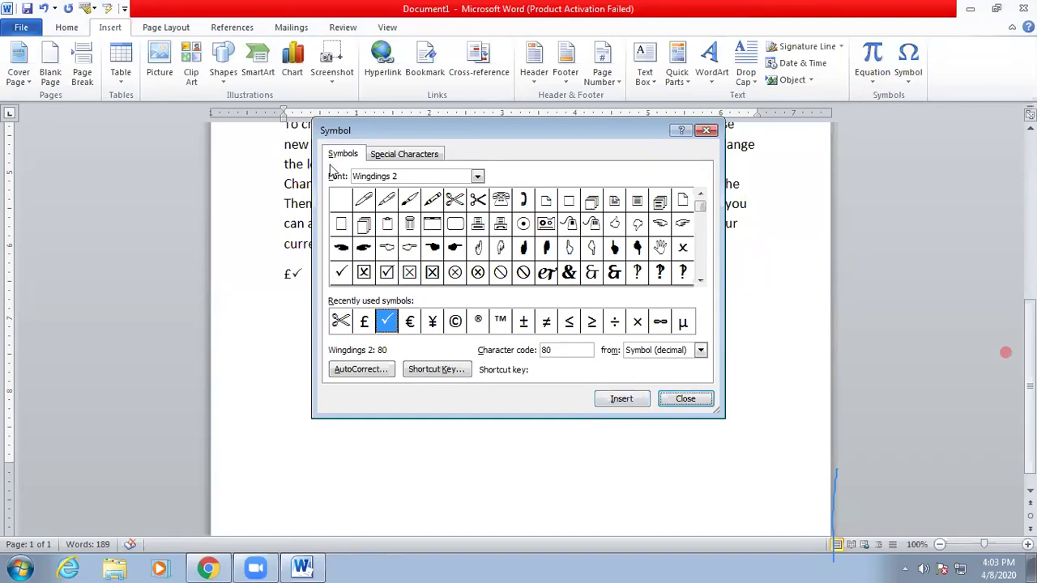
left_click(455, 200)
left_click(621, 398)
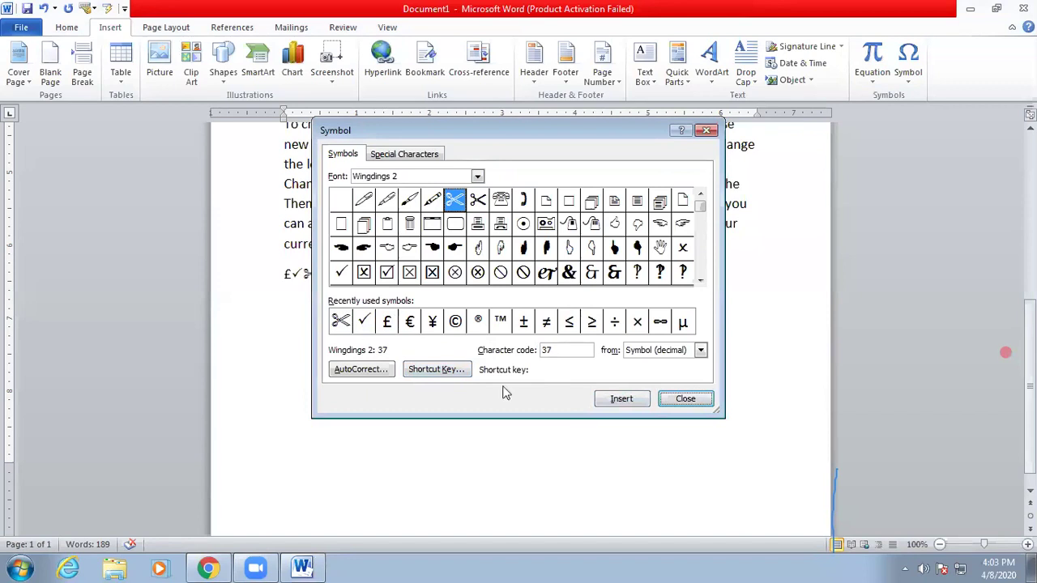
left_click(686, 399)
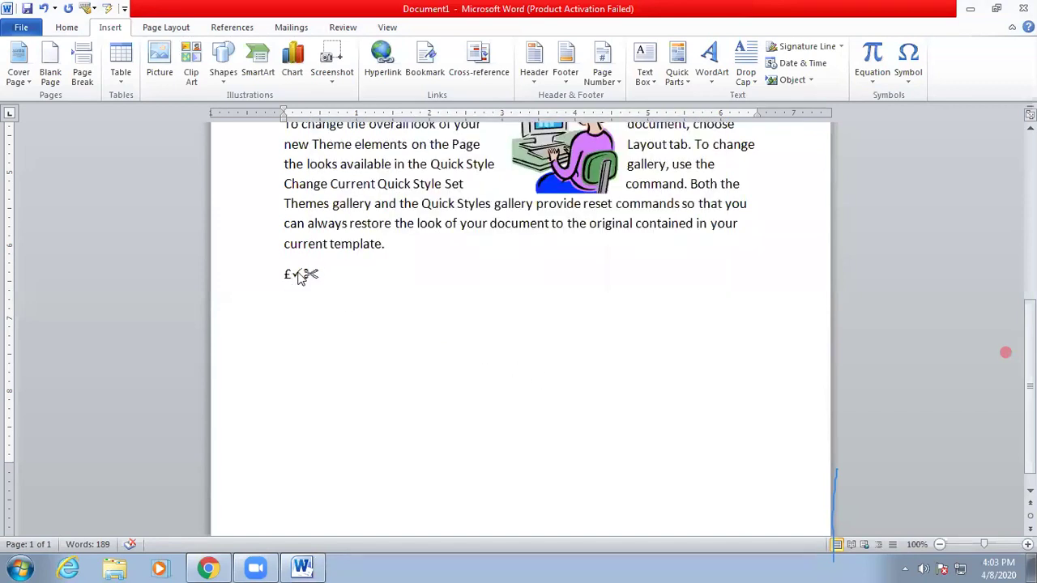
- Delete the £ and ✓, type seven dashes after the scissors, and select that segment
key("Left")
key("BackSpace")
key("BackSpace")
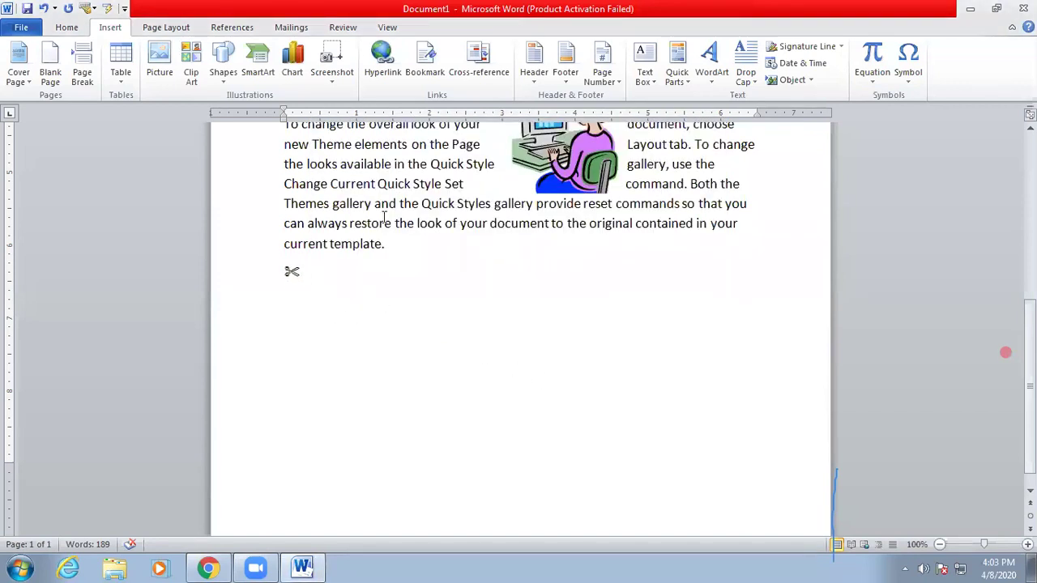
left_click(338, 272)
type("--------")
left_click_drag(288, 273, 335, 276)
key("ctrl+c")
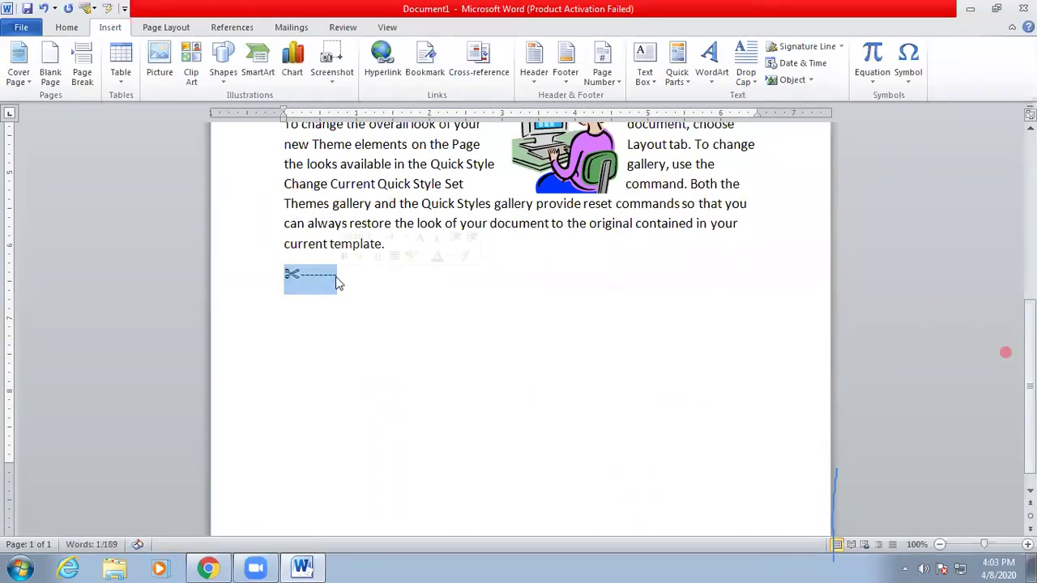
- Paste the scissors-dash segment three times across the line and remove the overflow
left_click(368, 274)
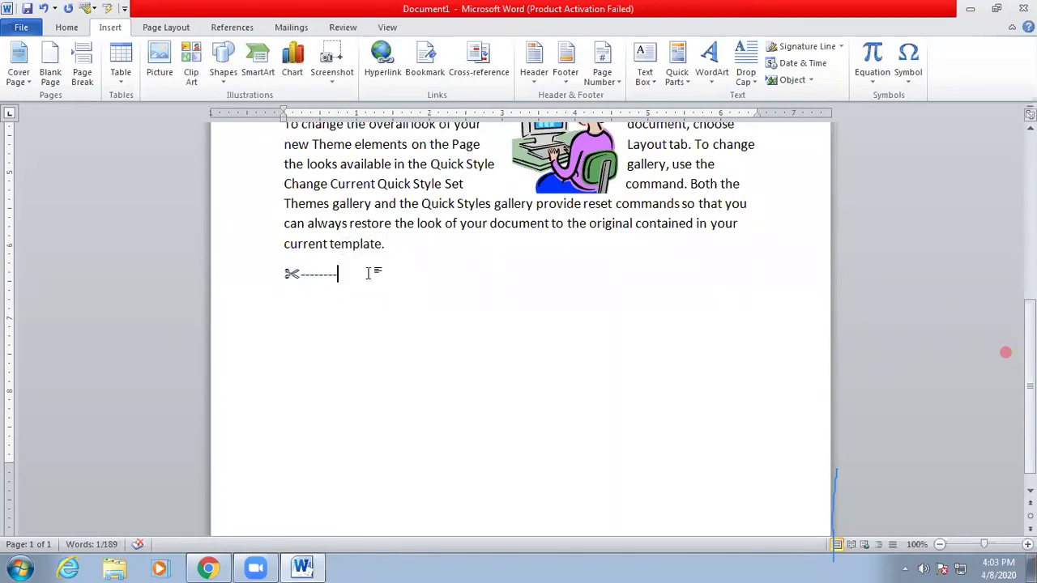
key("ctrl+v")
key("ctrl+v")
key("ctrl+v")
key("ctrl+v")
key("ctrl+v")
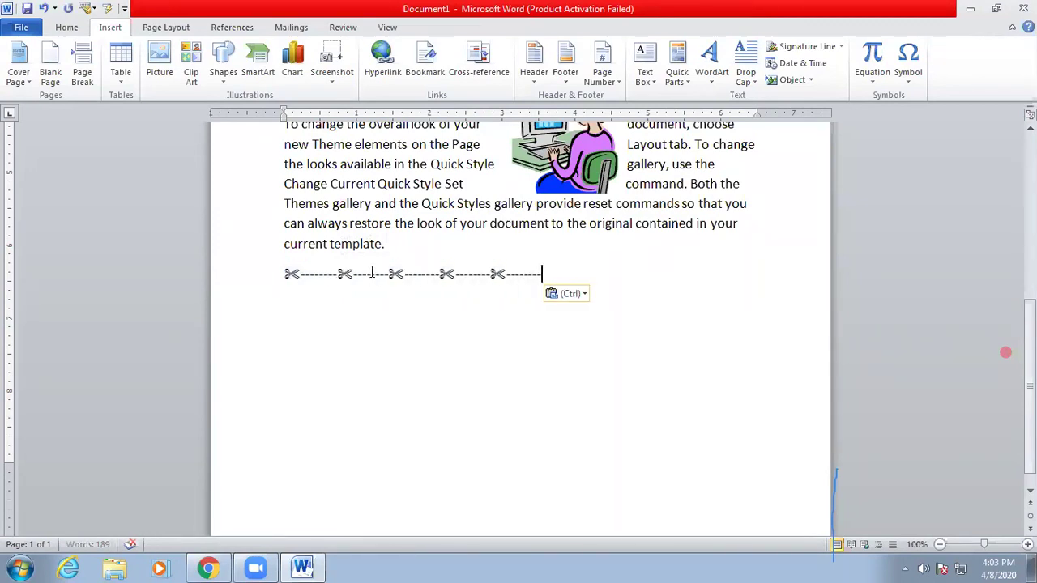
type("✂--------")
key("ctrl+v")
key("ctrl+v")
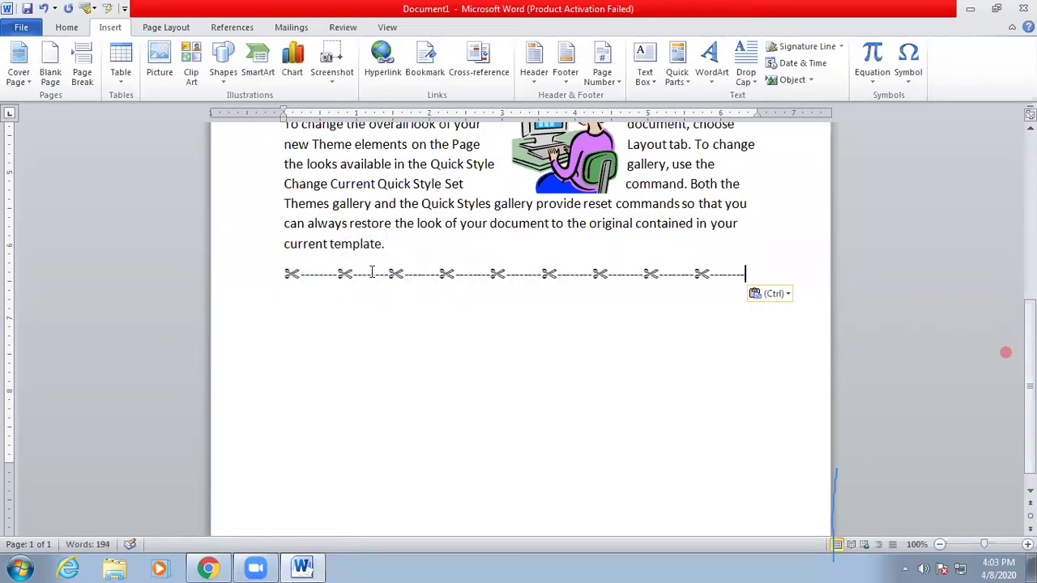
key("ctrl+v")
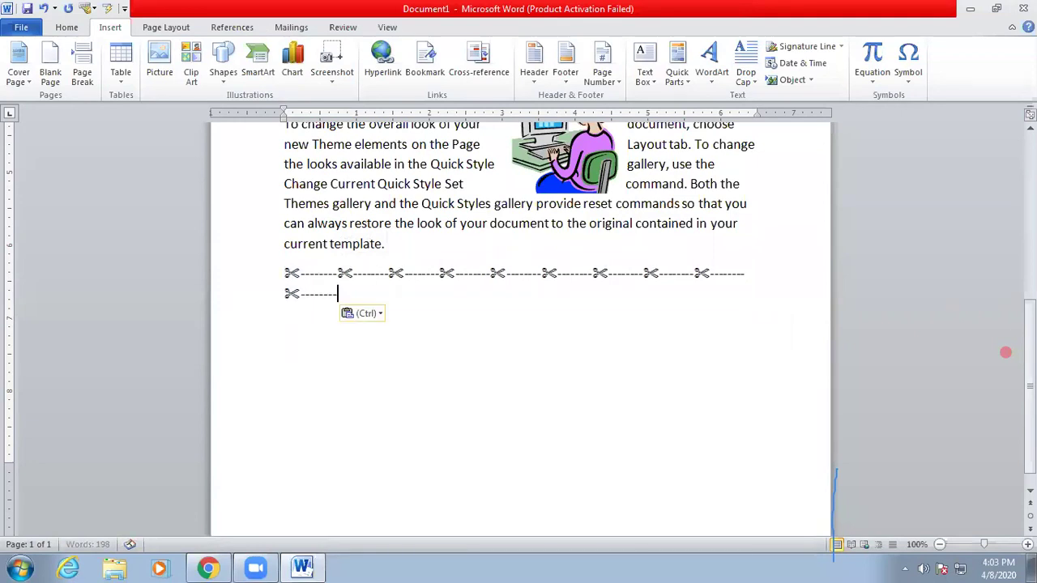
key("BackSpace")
key("BackSpace")
key("BackSpace")
key("BackSpace")
key("BackSpace")
key("BackSpace")
key("BackSpace")
key("BackSpace")
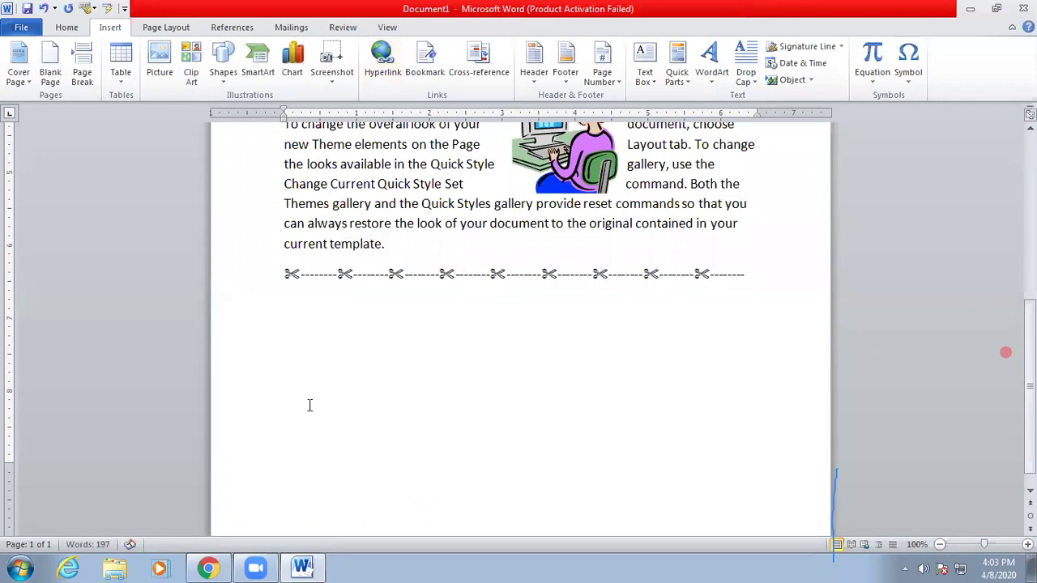
scroll(782, 163, "up", 4)
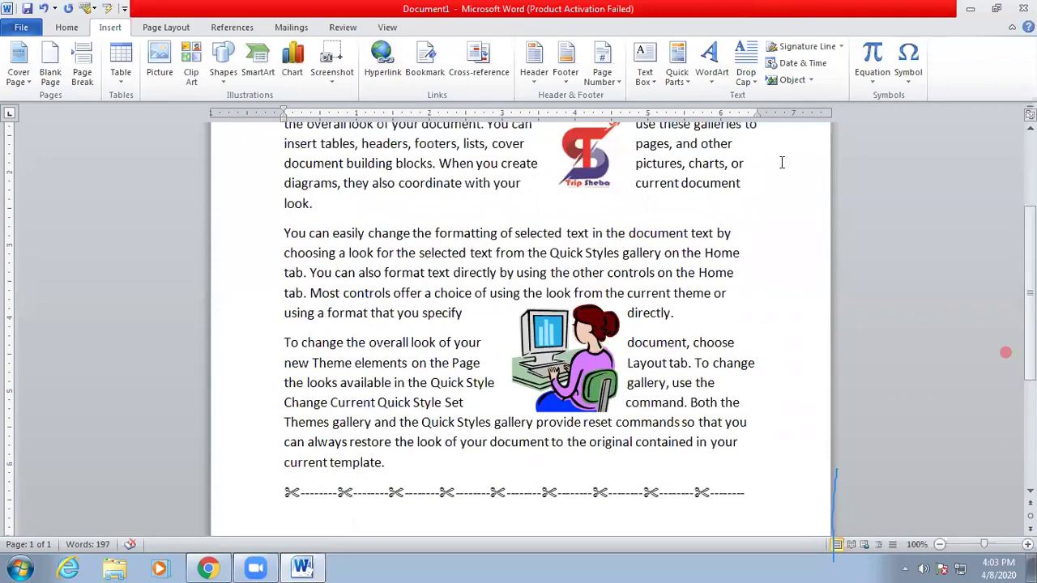
scroll(639, 235, "up", 3)
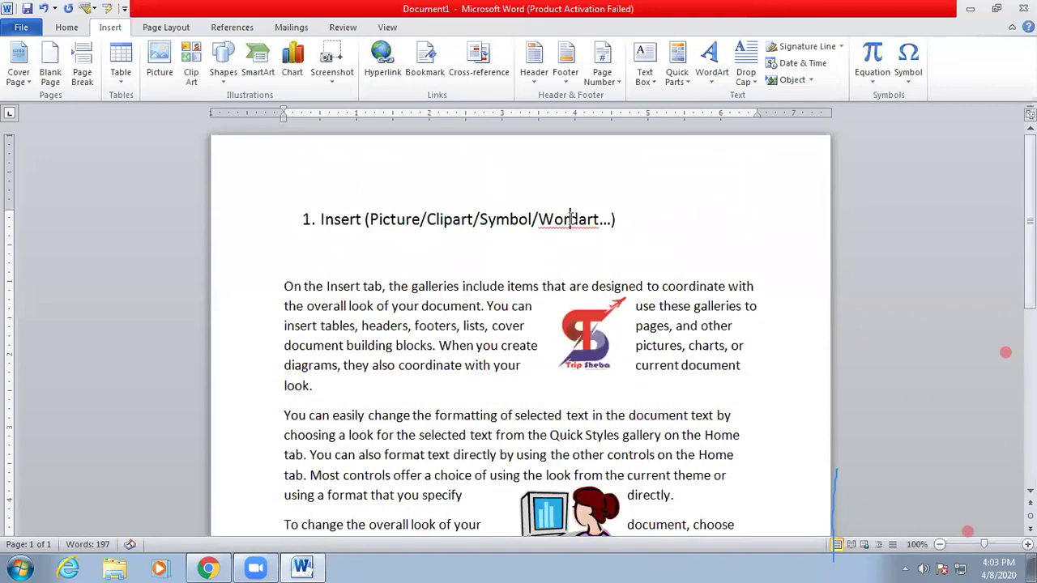
scroll(565, 387, "down", 4)
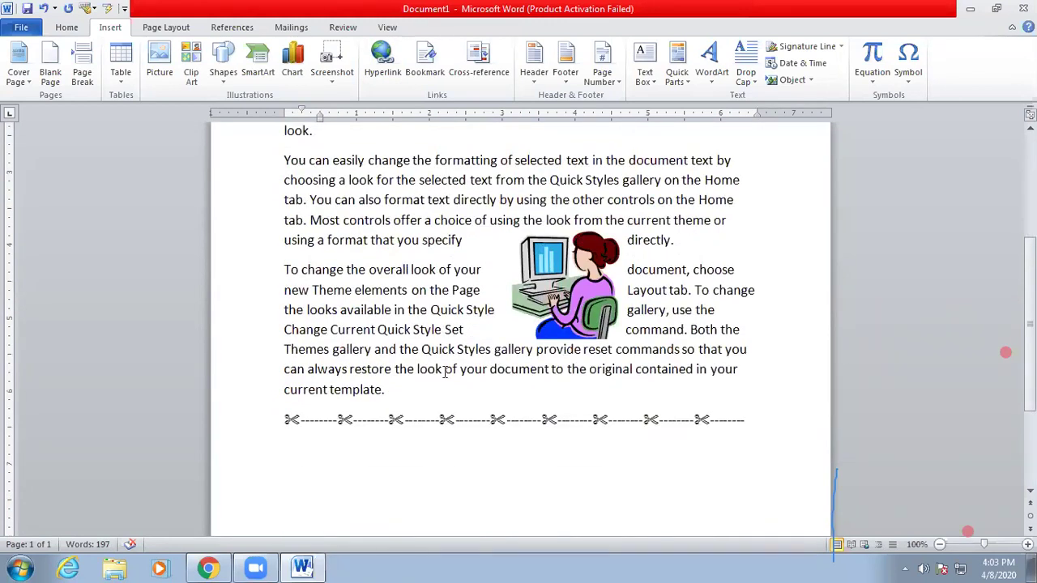
scroll(409, 356, "up", 1)
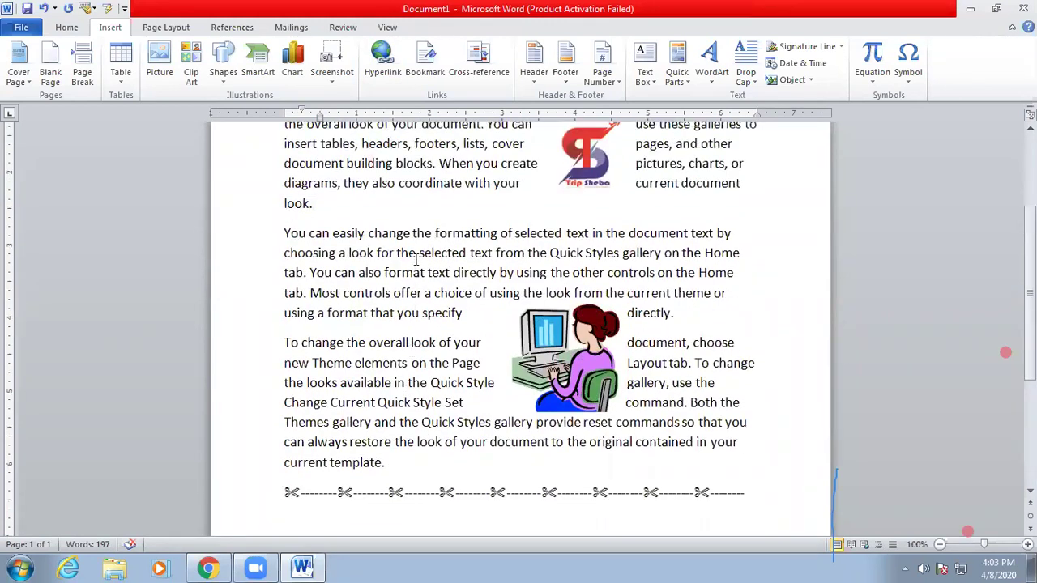
scroll(558, 452, "down", 2)
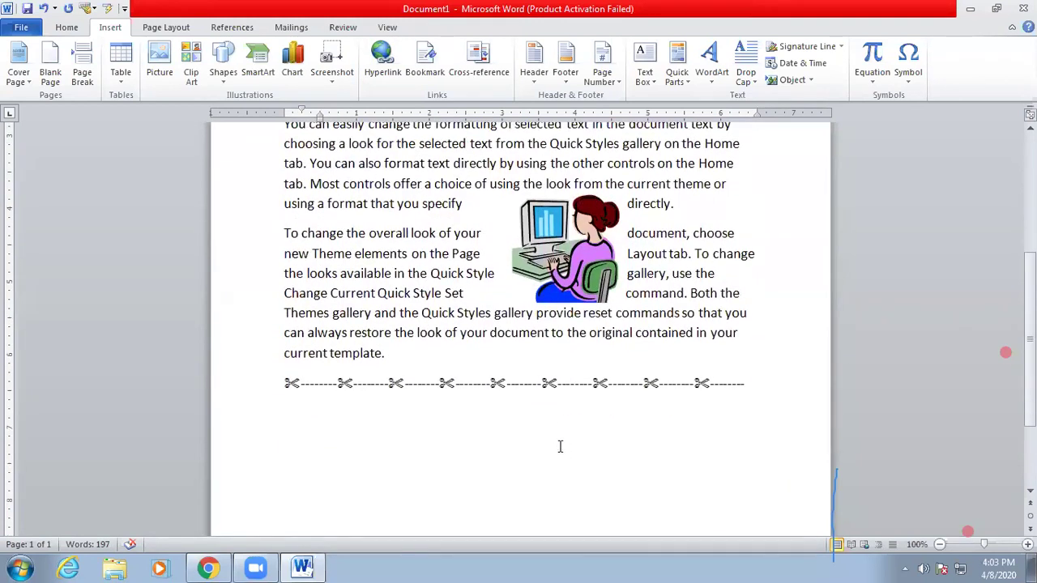
left_click(397, 386)
- Add an 'MS WORD' WordArt on a new line and drag it up into the formatting paragraph
key("Return")
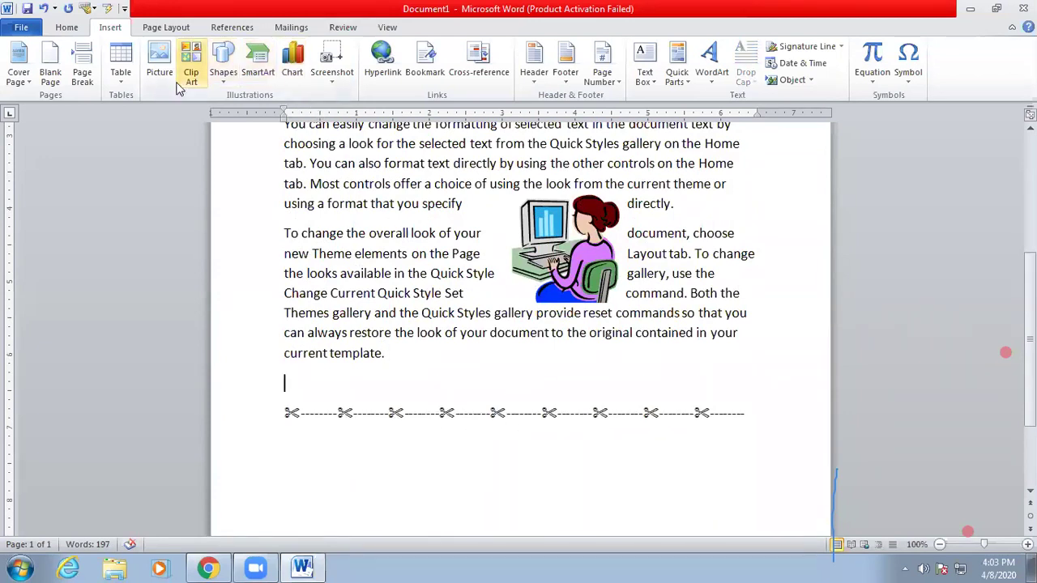
left_click(712, 81)
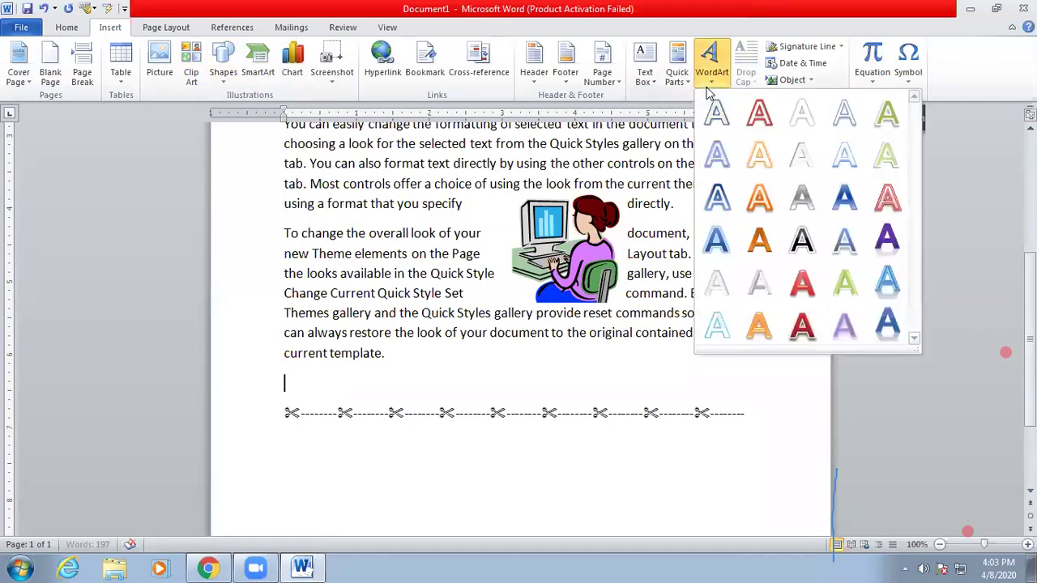
left_click(887, 324)
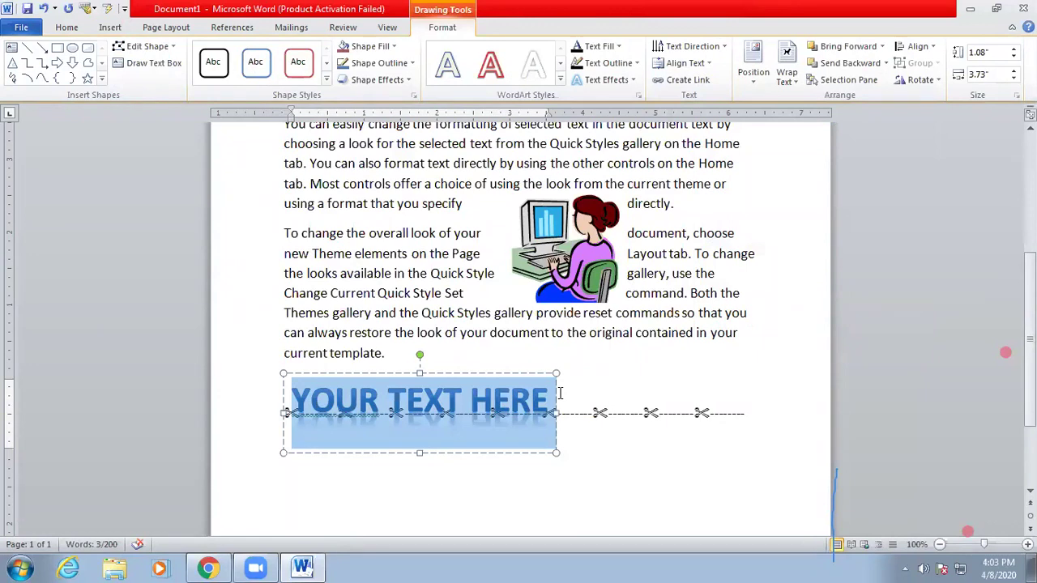
type("B")
key("BackSpace")
type("MS WORD")
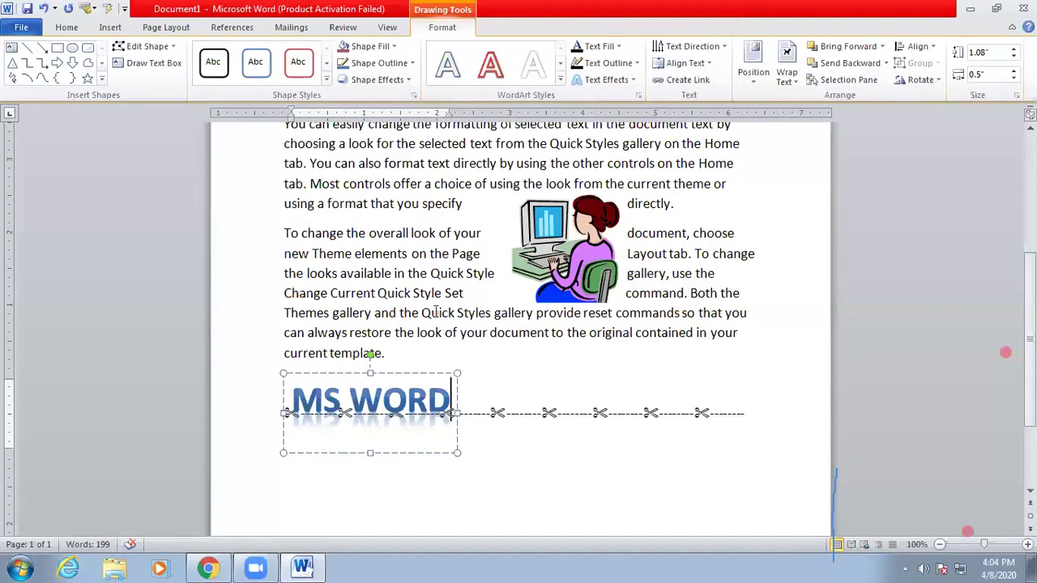
left_click_drag(418, 381, 492, 171)
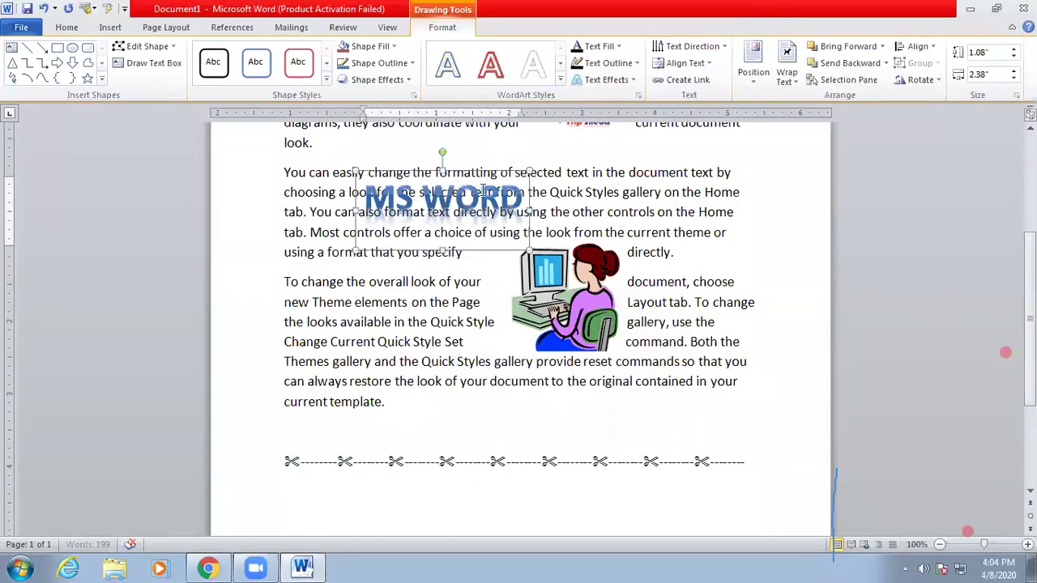
left_click(785, 79)
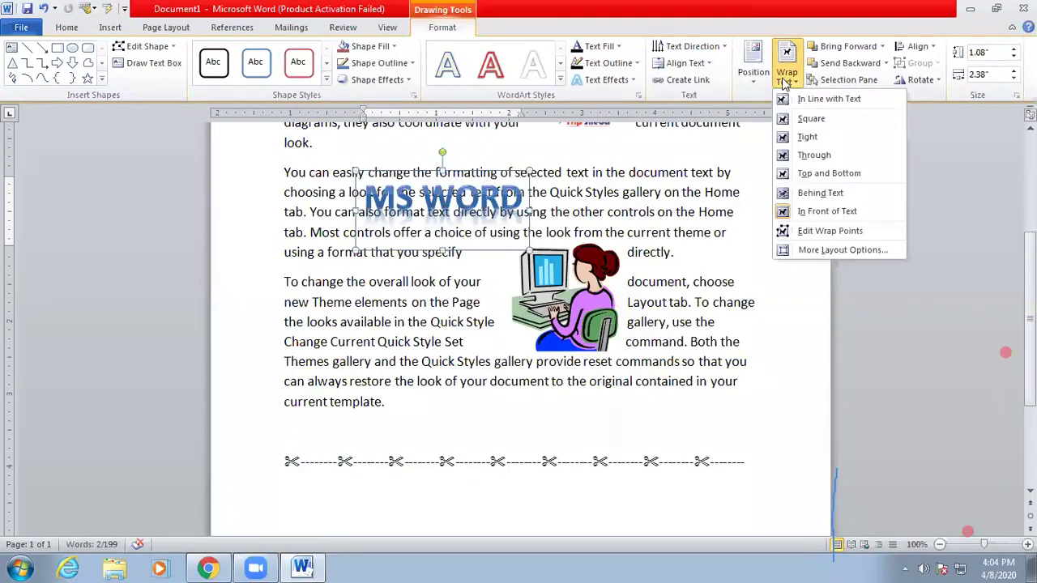
- Apply Tight text wrapping to the MS WORD WordArt and shrink its box
left_click(802, 134)
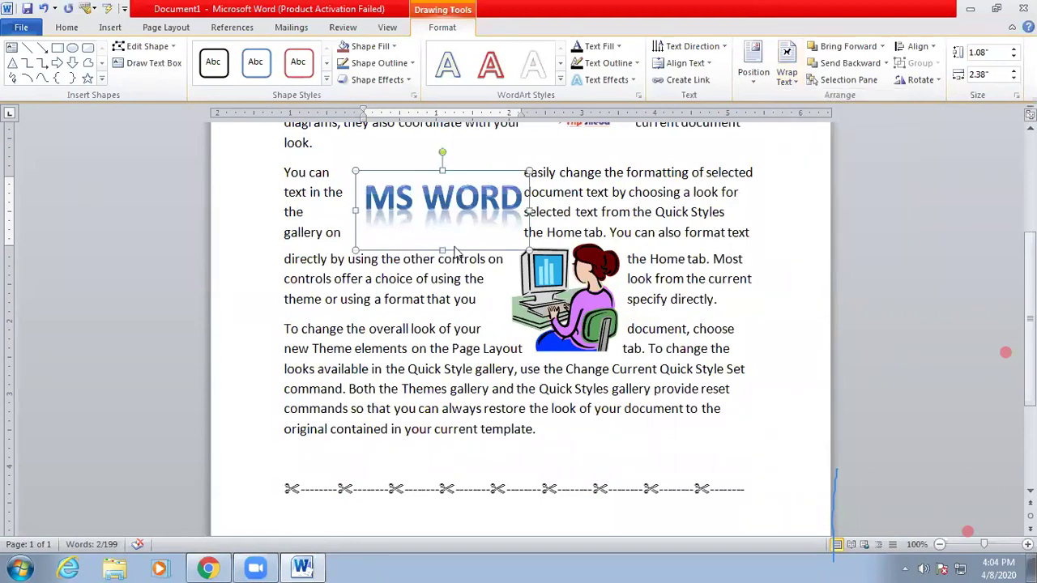
left_click_drag(528, 250, 470, 221)
left_click(474, 429)
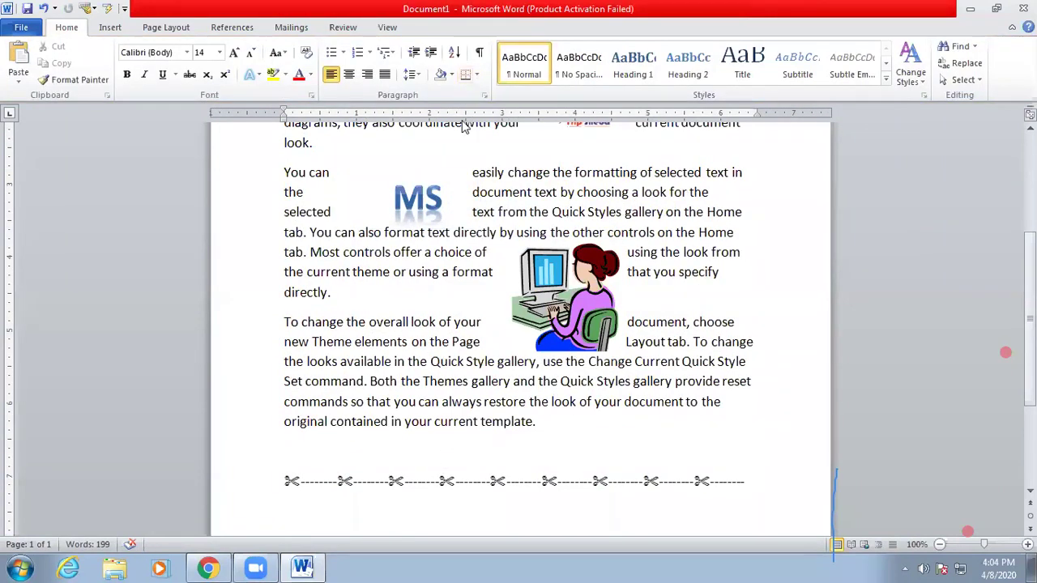
- Widen the WordArt so both words of MS WORD show fully
left_click(476, 174)
left_click_drag(478, 226, 585, 225)
left_click(441, 294)
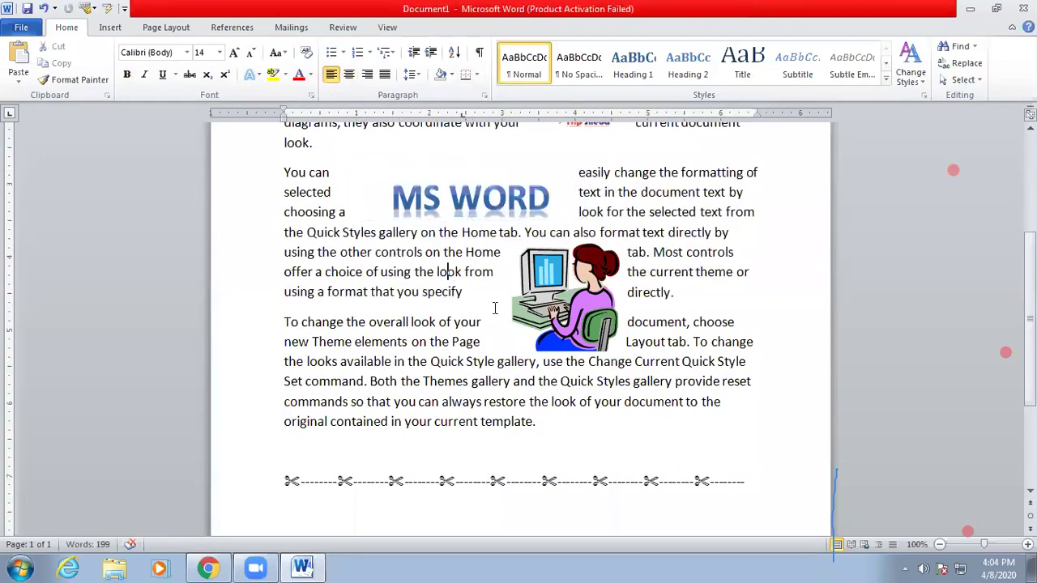
scroll(456, 334, "up", 5)
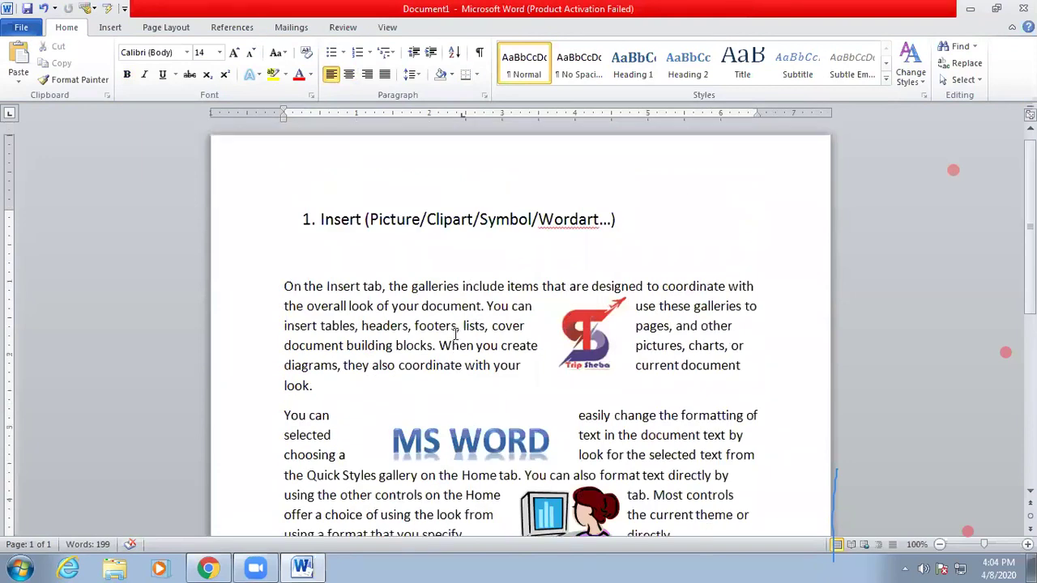
left_click(638, 222)
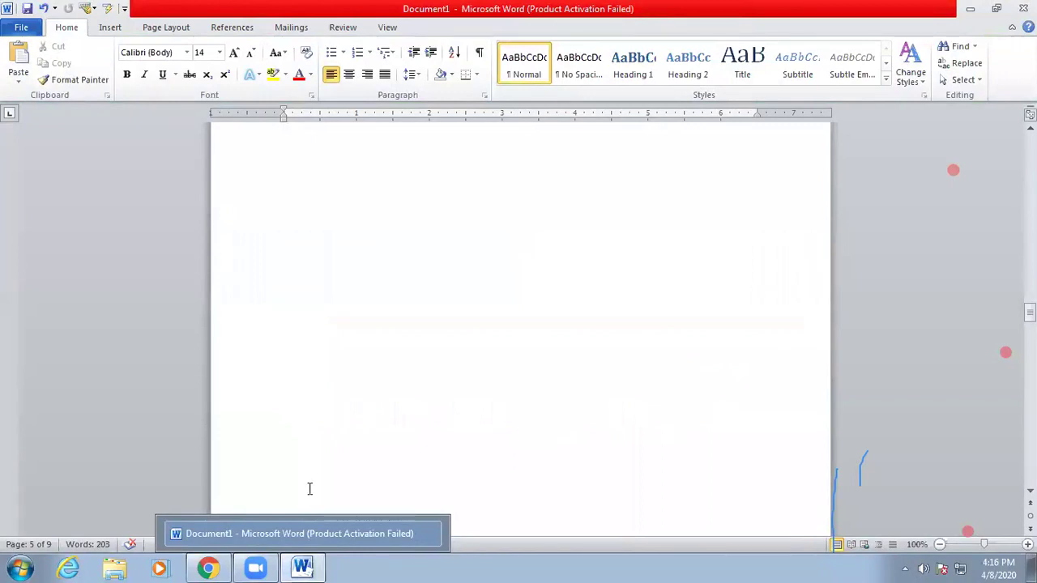
- Add 'Page Setup' as a new numbered item after Header & Footer, fixing the typo
scroll(400, 297, "up", 10)
scroll(489, 294, "up", 5)
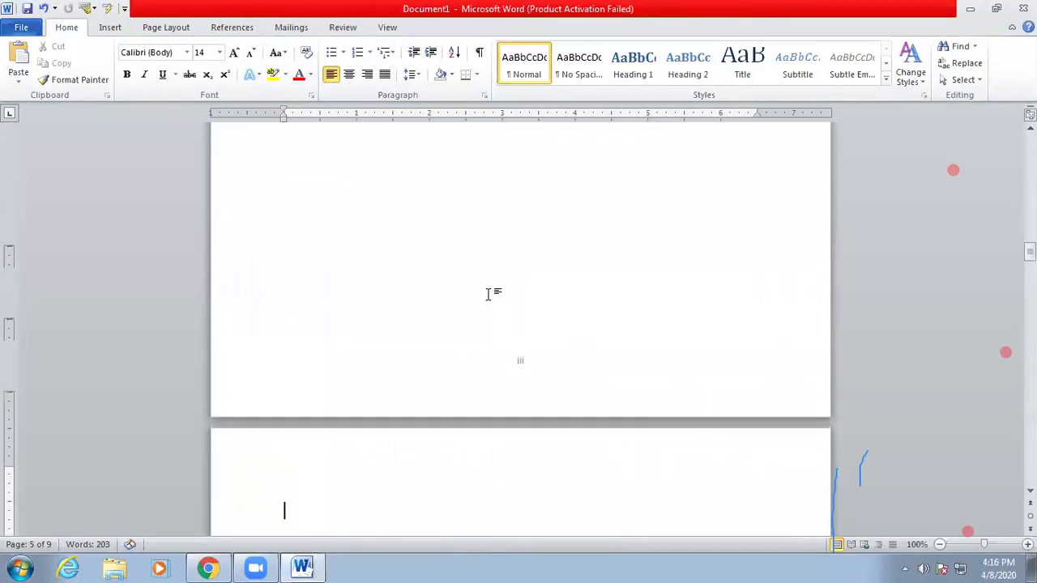
scroll(490, 300, "up", 10)
scroll(488, 306, "up", 10)
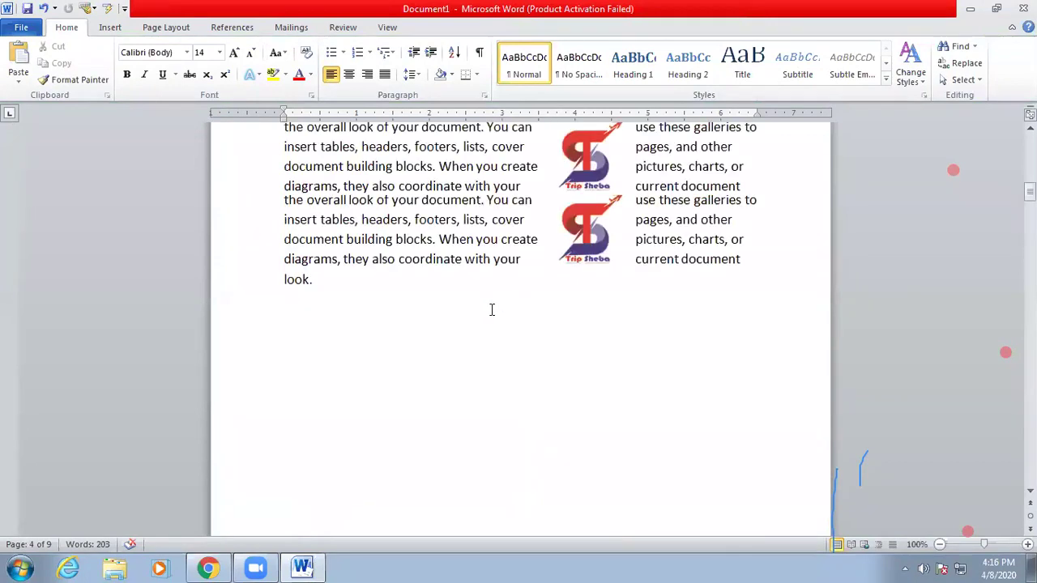
left_click(474, 296)
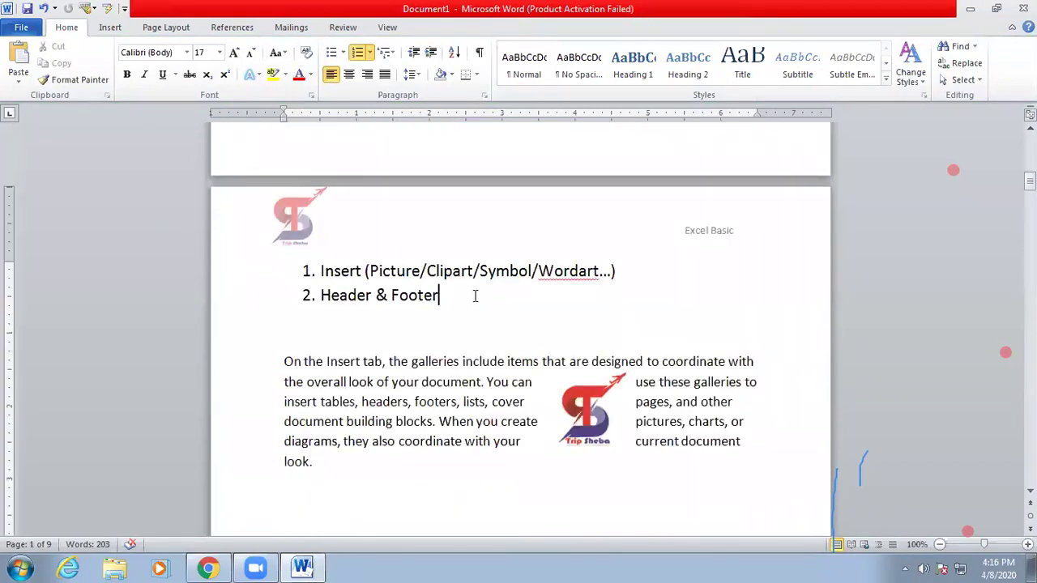
key("Return")
key("Return")
type("Page Setu")
key("BackSpace")
type("tup")
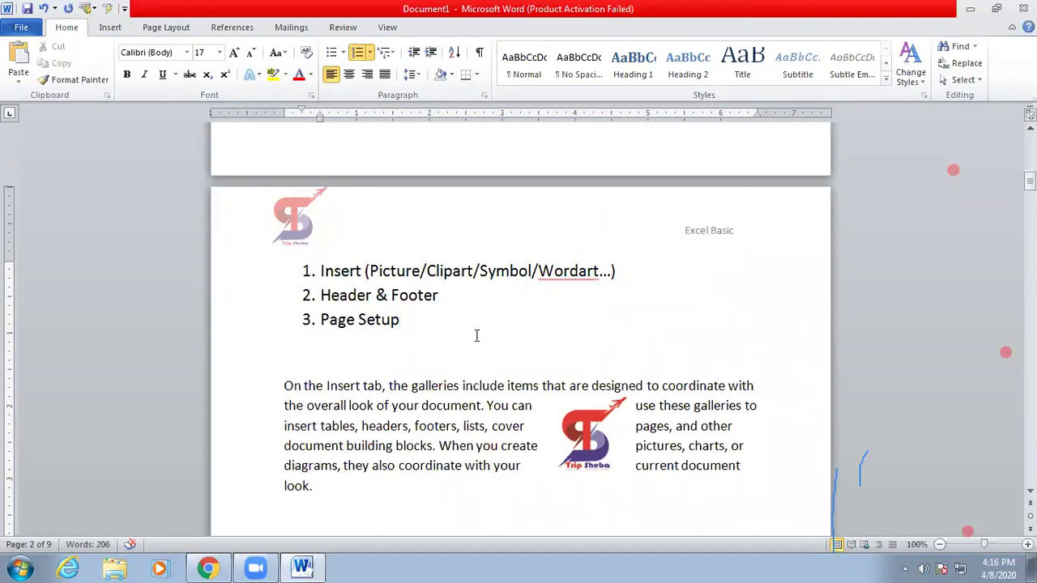
- Try inserting empty numbered items above Insert, then undo them
scroll(486, 401, "down", 1)
left_click(390, 322)
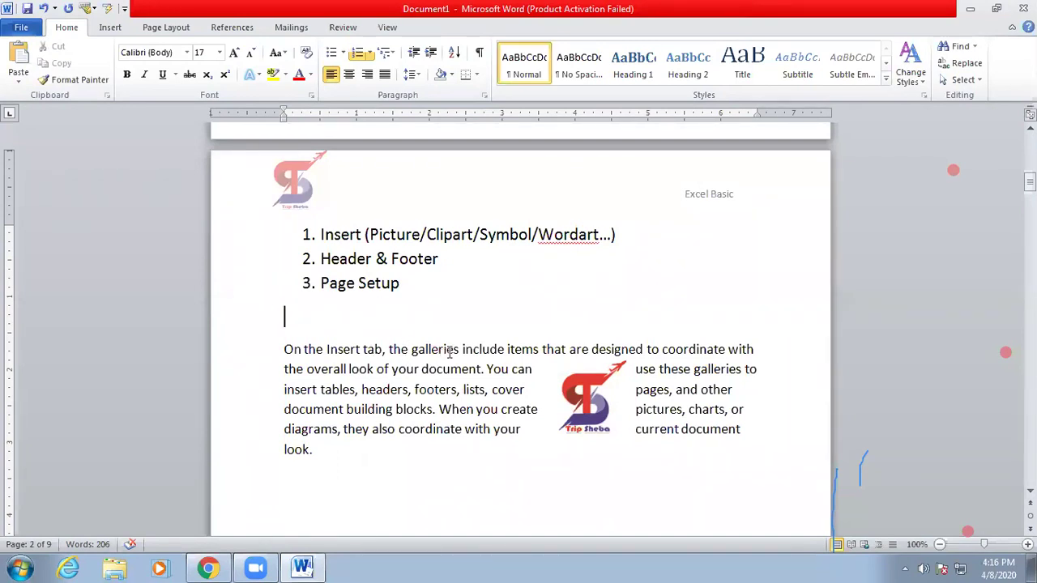
scroll(522, 287, "down", 1)
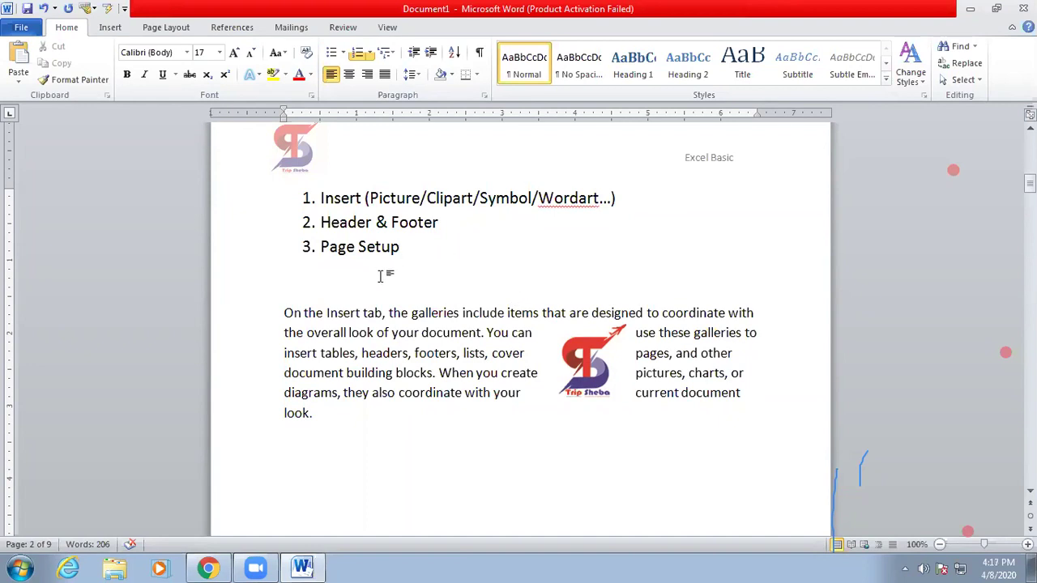
left_click(317, 197)
key("Return")
key("Return")
key("Return")
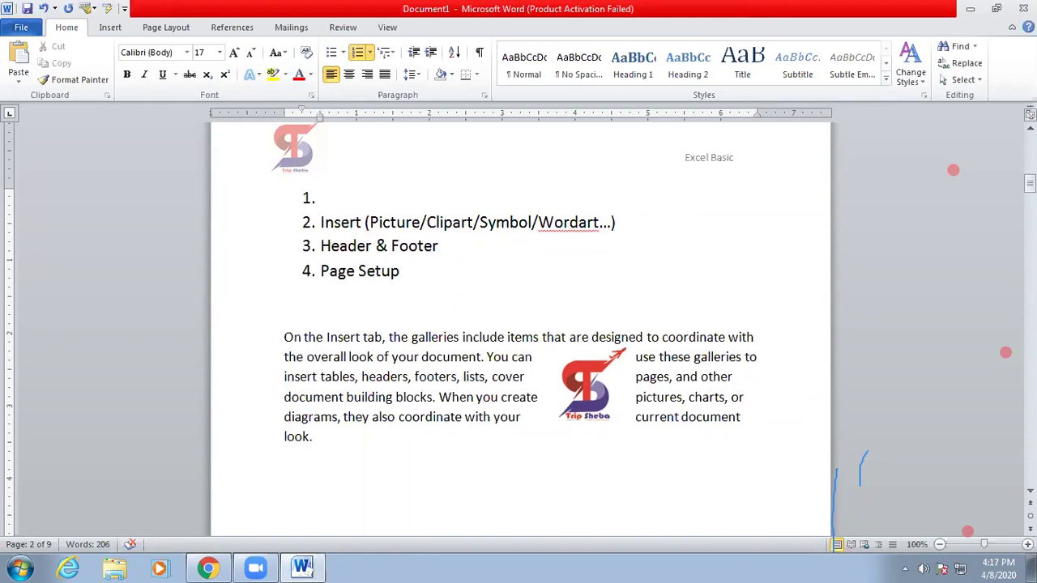
key("ctrl+z")
key("ctrl+z")
key("ctrl+z")
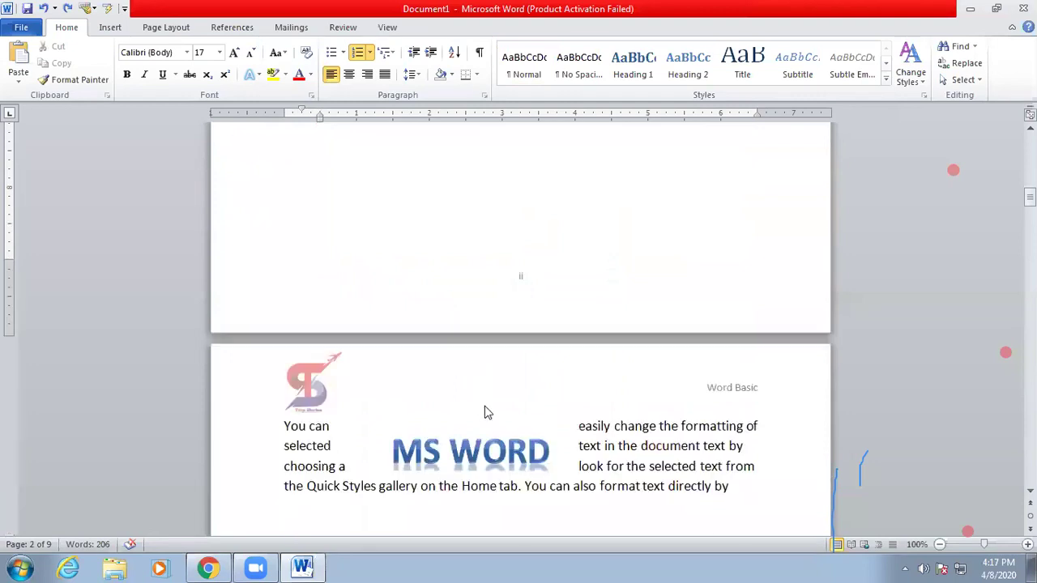
scroll(484, 406, "down", 4)
scroll(486, 405, "up", 6)
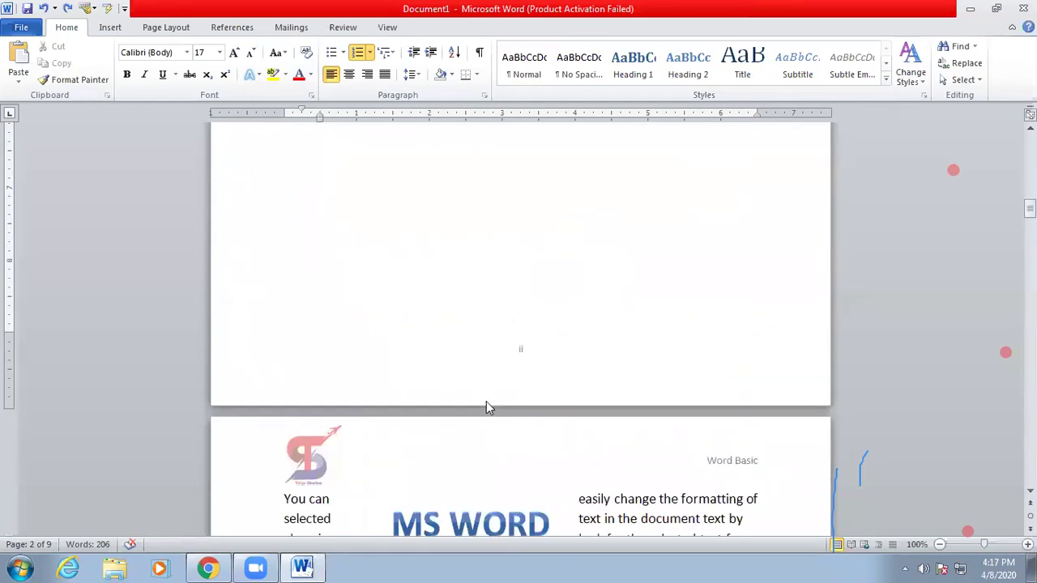
- Set a 2-inch top margin for the whole document through Custom Margins
scroll(487, 399, "up", 15)
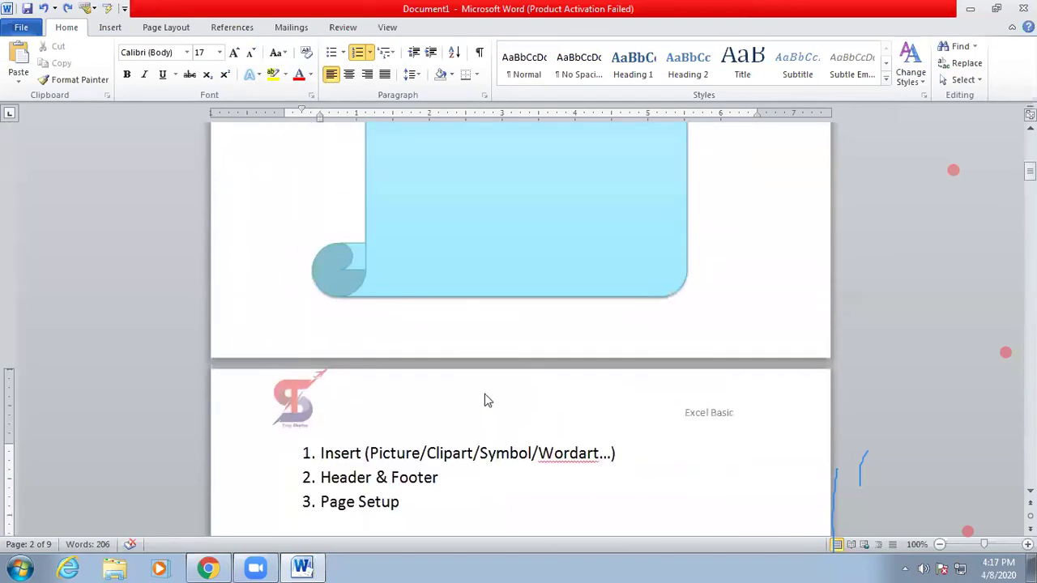
scroll(486, 389, "up", 10)
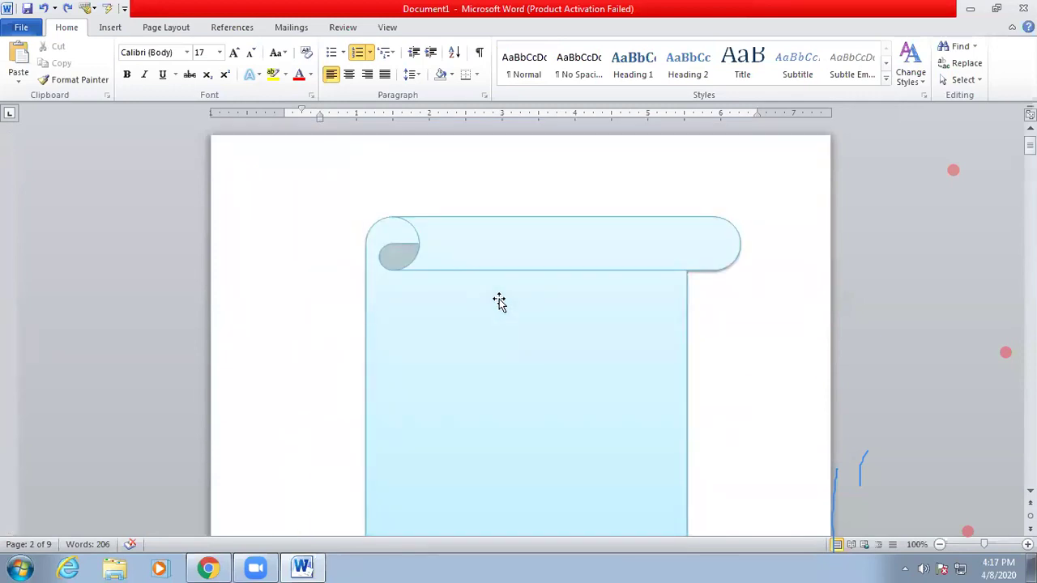
left_click(150, 29)
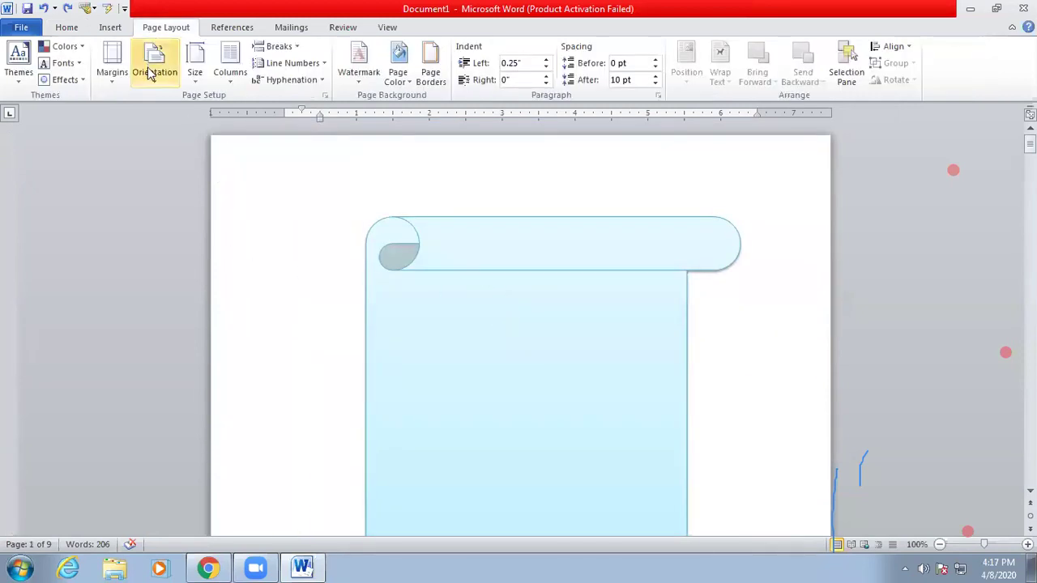
left_click(113, 73)
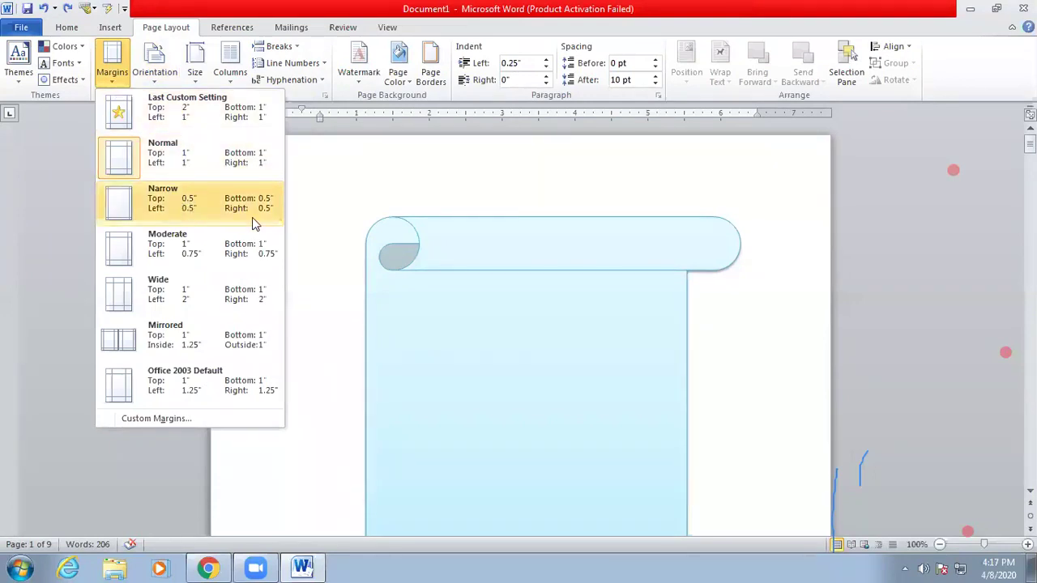
left_click(186, 418)
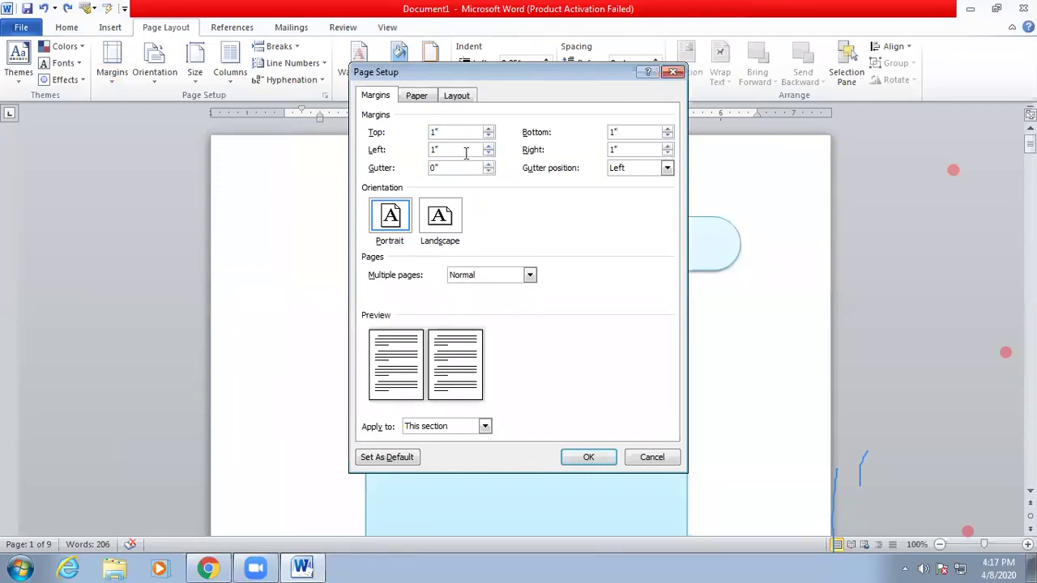
left_click_drag(459, 132, 350, 120)
left_click(452, 430)
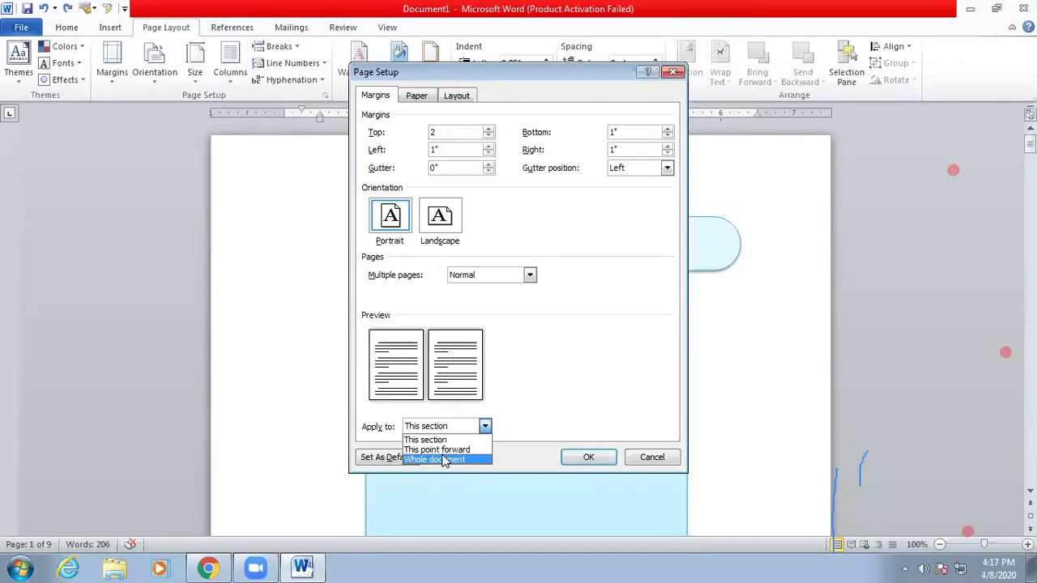
left_click(424, 459)
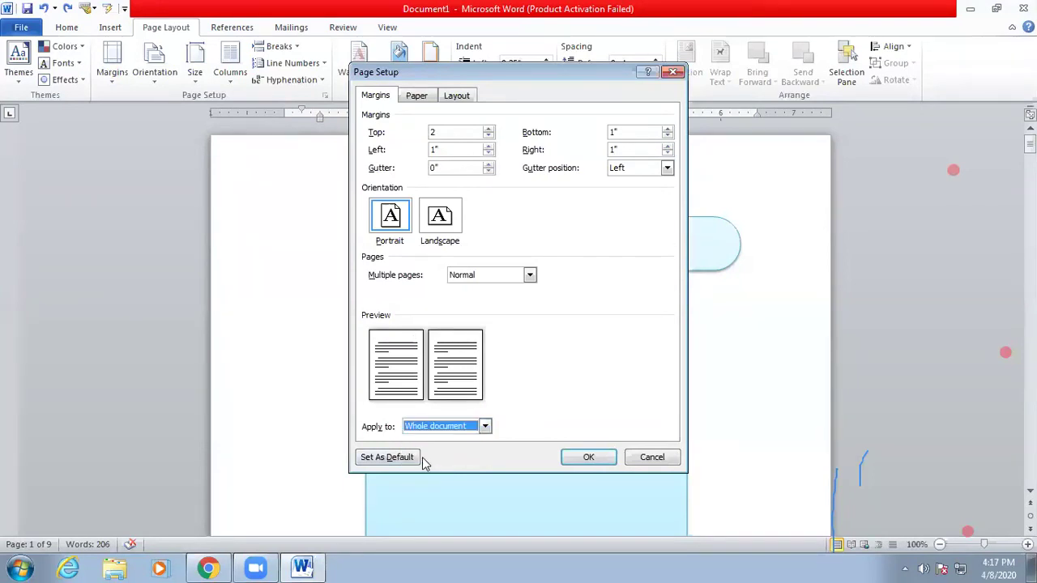
left_click(589, 458)
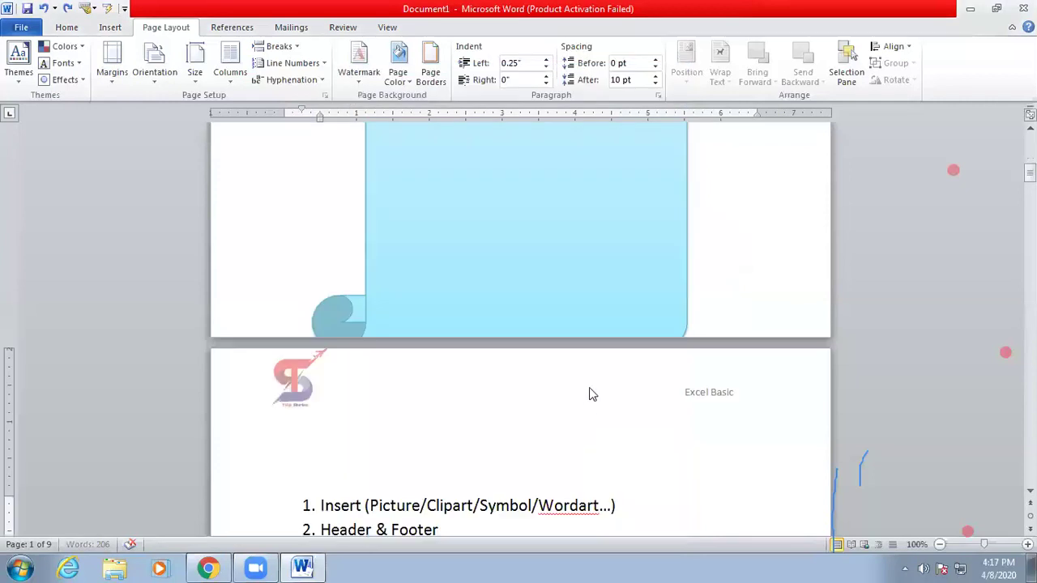
scroll(599, 324, "down", 3)
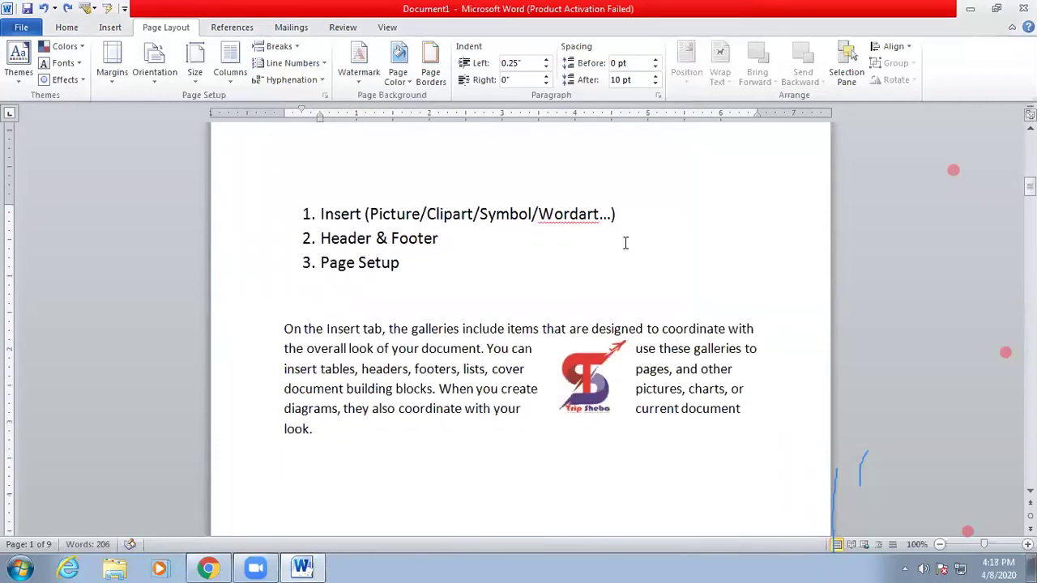
- Copy the logo-wrapped paragraph and paste copies of it below the original
scroll(625, 243, "down", 10)
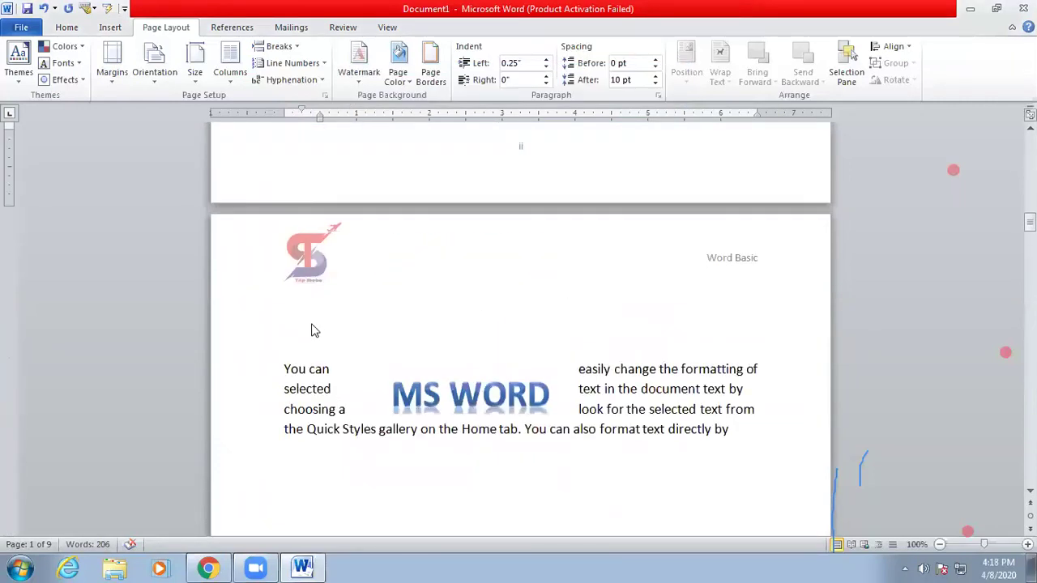
scroll(636, 340, "down", 15)
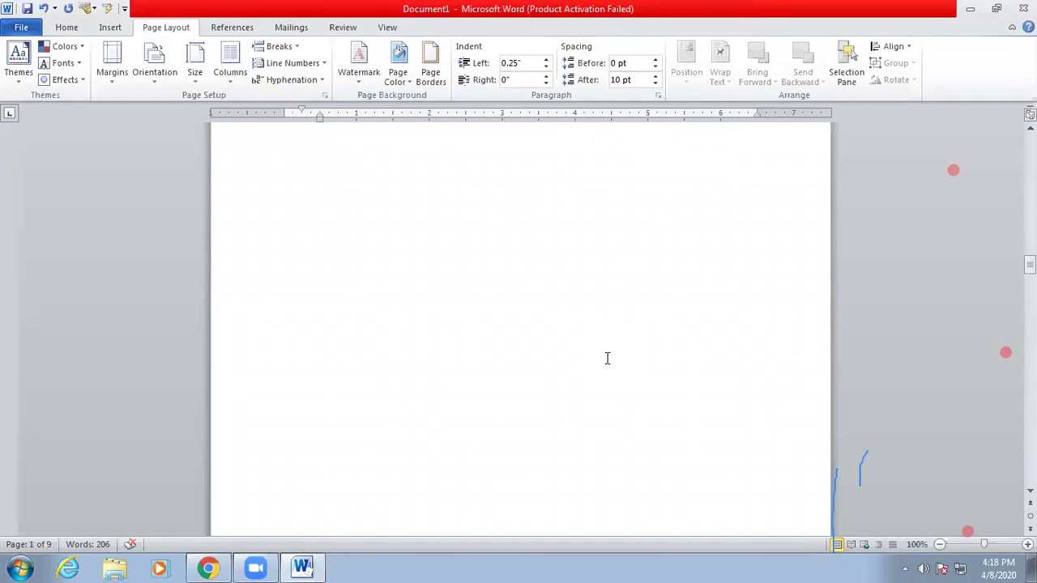
scroll(607, 358, "down", 5)
scroll(604, 354, "down", 5)
scroll(602, 364, "up", 20)
scroll(606, 231, "up", 18)
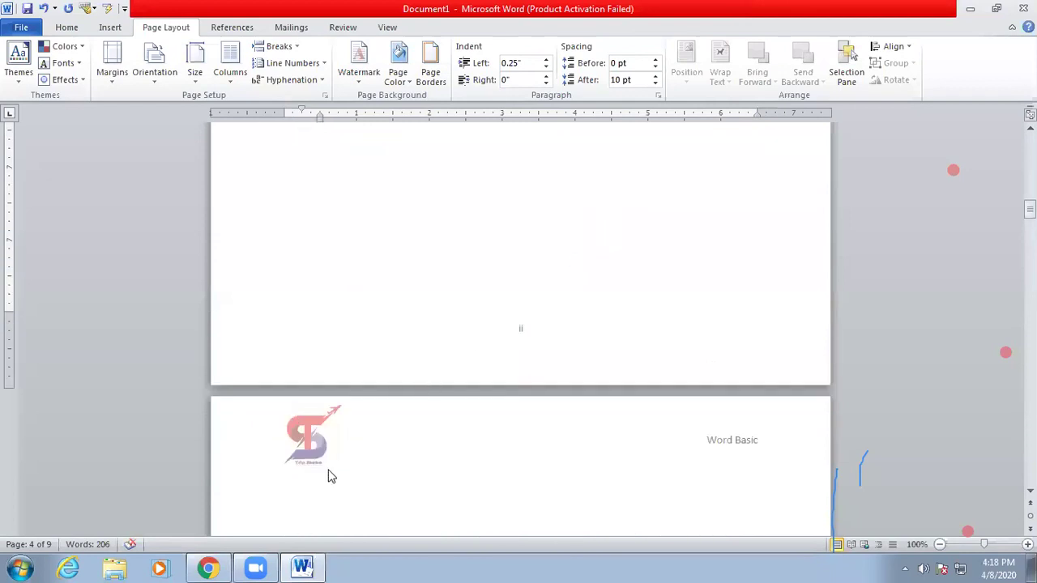
scroll(731, 171, "up", 14)
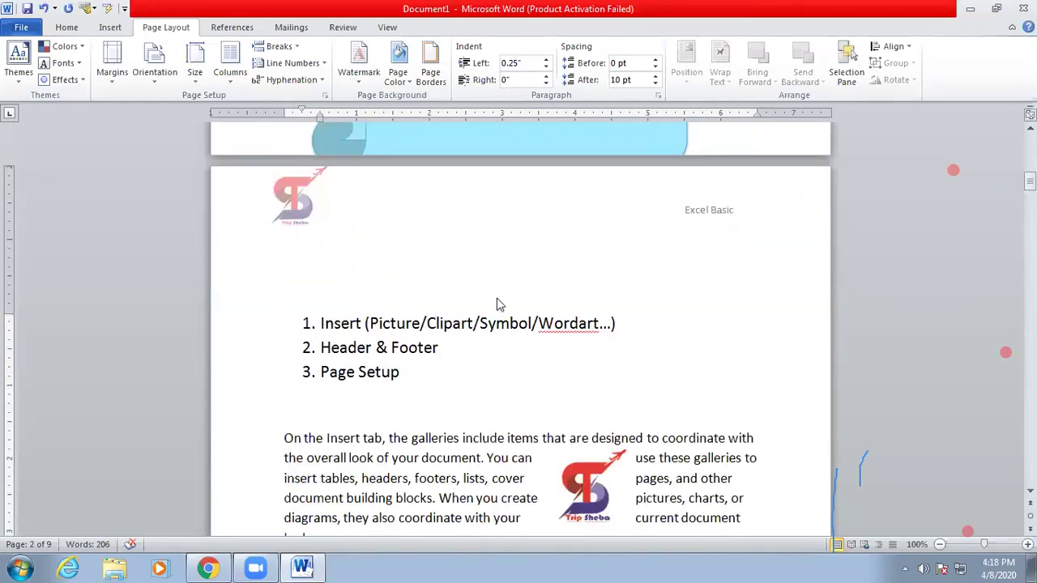
scroll(495, 301, "down", 2)
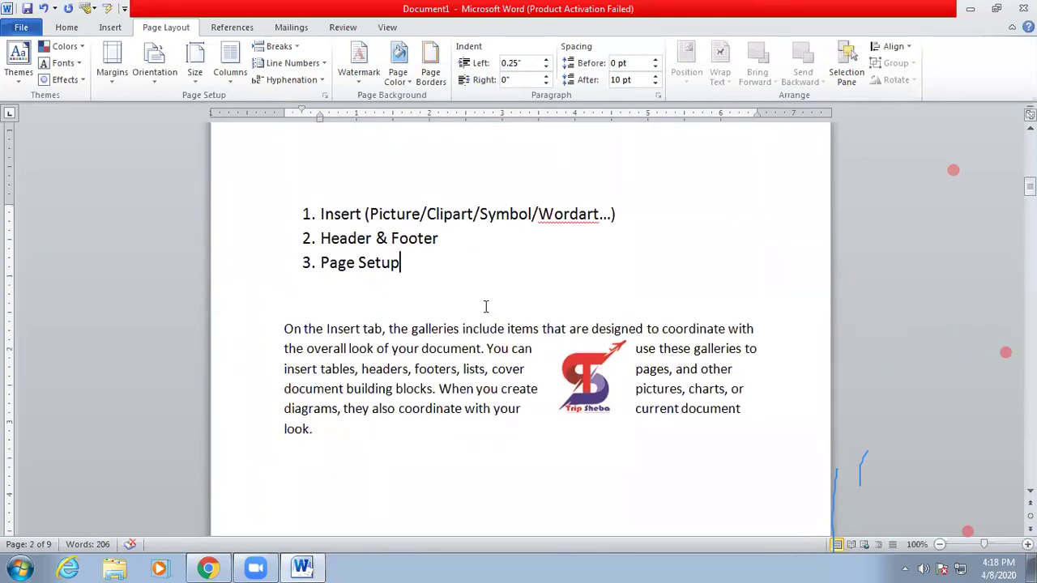
scroll(486, 308, "down", 10)
scroll(493, 275, "up", 3)
scroll(493, 348, "up", 5)
left_click_drag(365, 282, 208, 199)
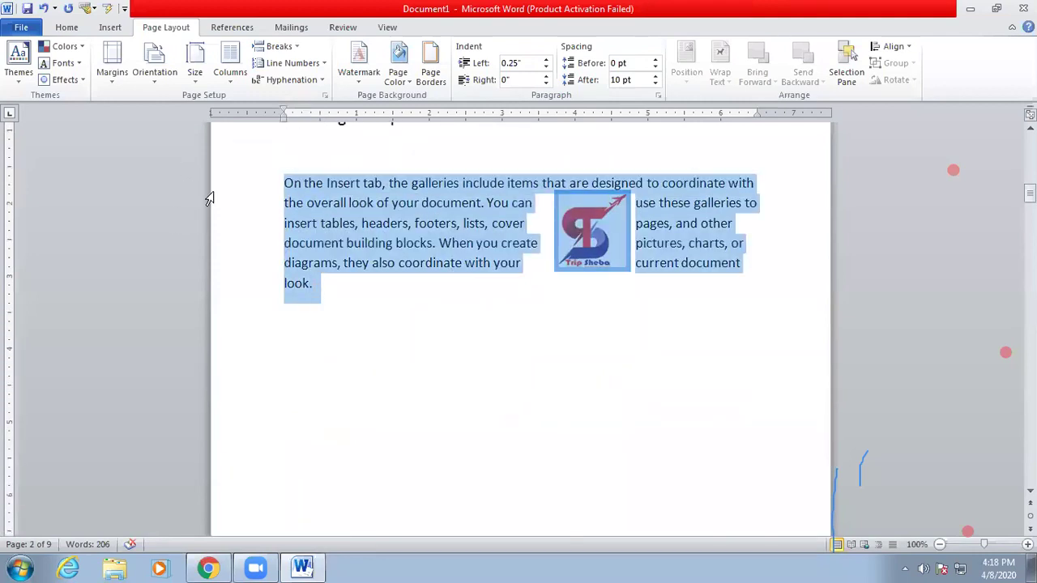
left_click(347, 294)
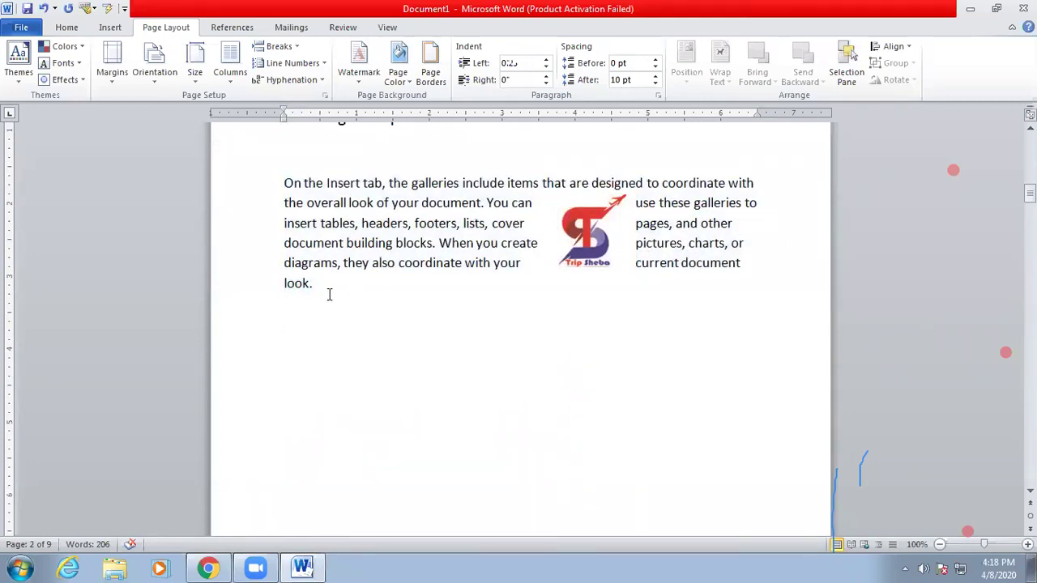
key("ctrl+v")
key("ctrl+v")
key("ctrl+v")
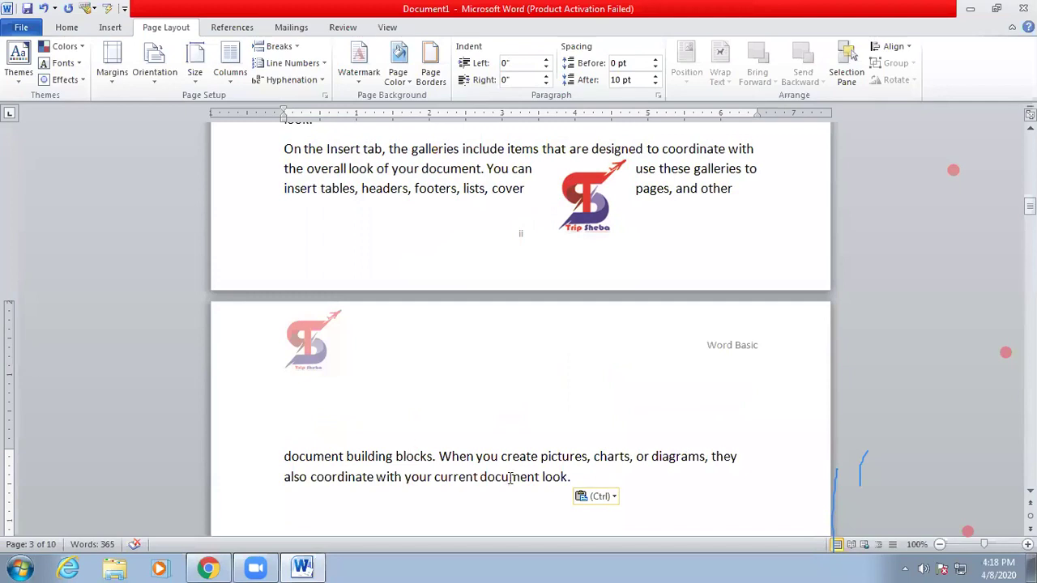
- Delete the last line of the final copy and end it with a period
left_click_drag(572, 478, 287, 483)
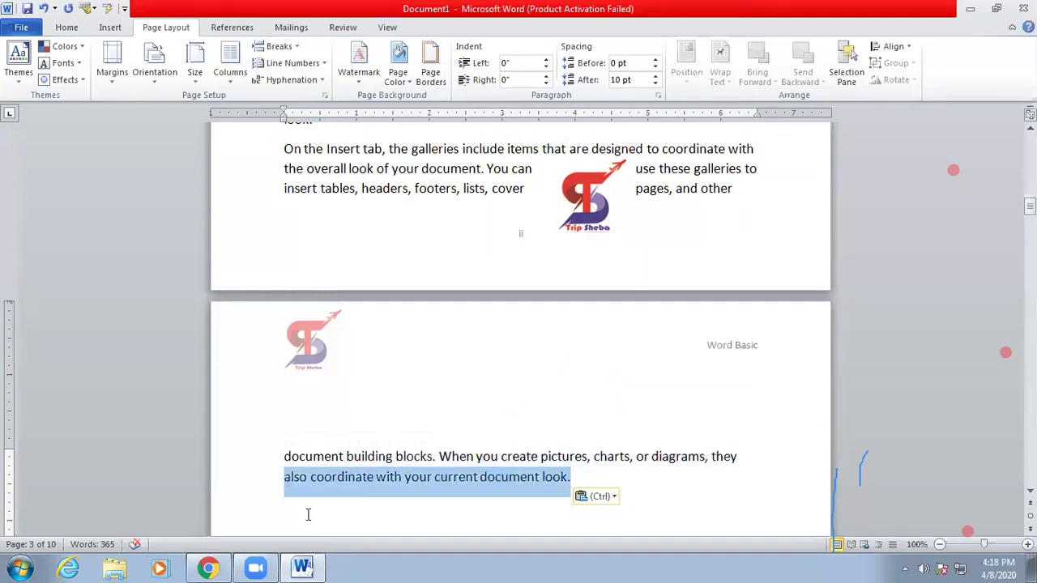
key("Delete")
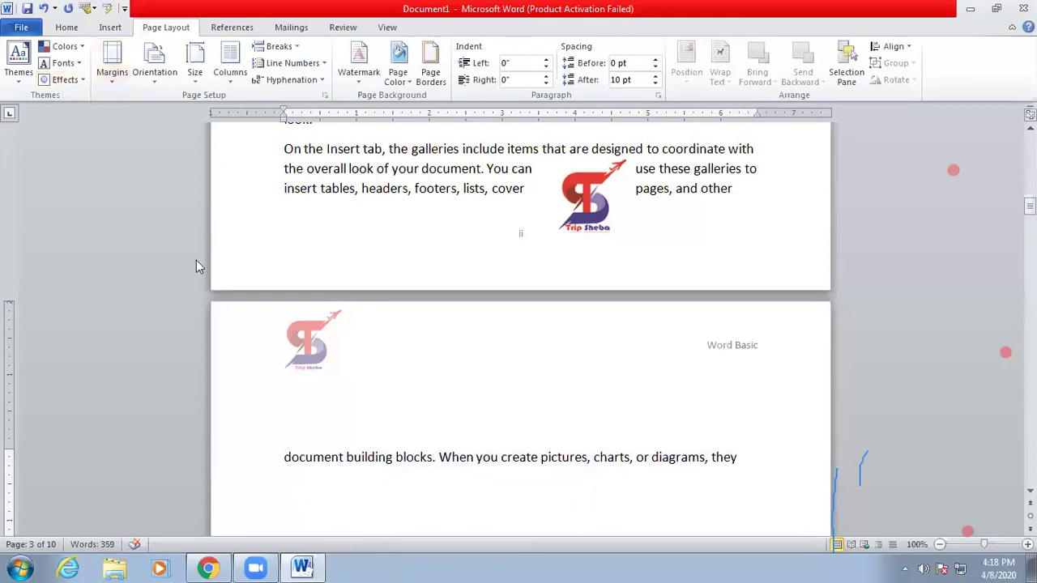
type(".")
left_click(112, 68)
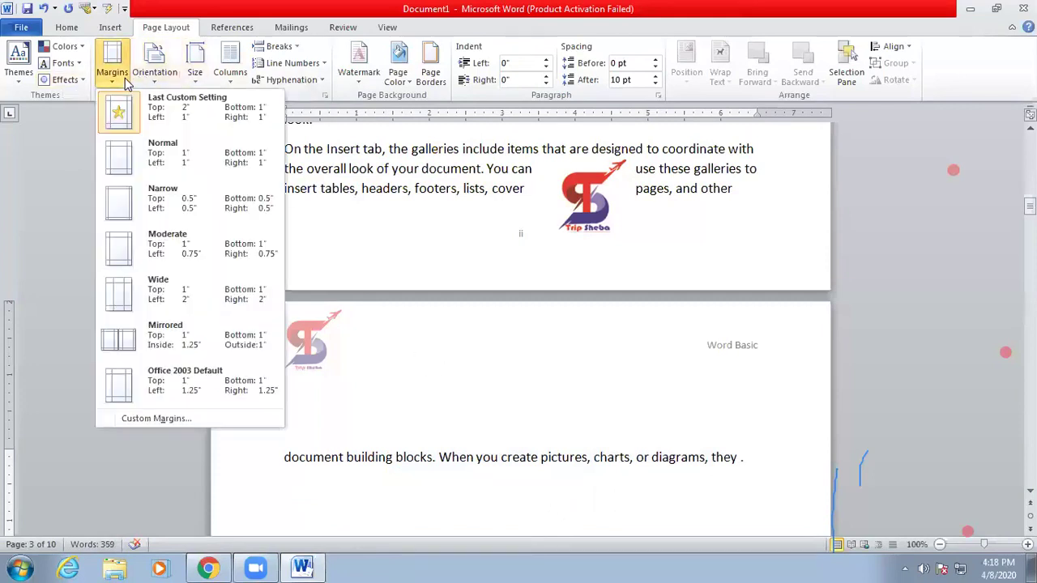
- Lower the bottom margin from 1" to 0.9" in Page Setup
left_click(509, 404)
scroll(88, 457, "down", 2)
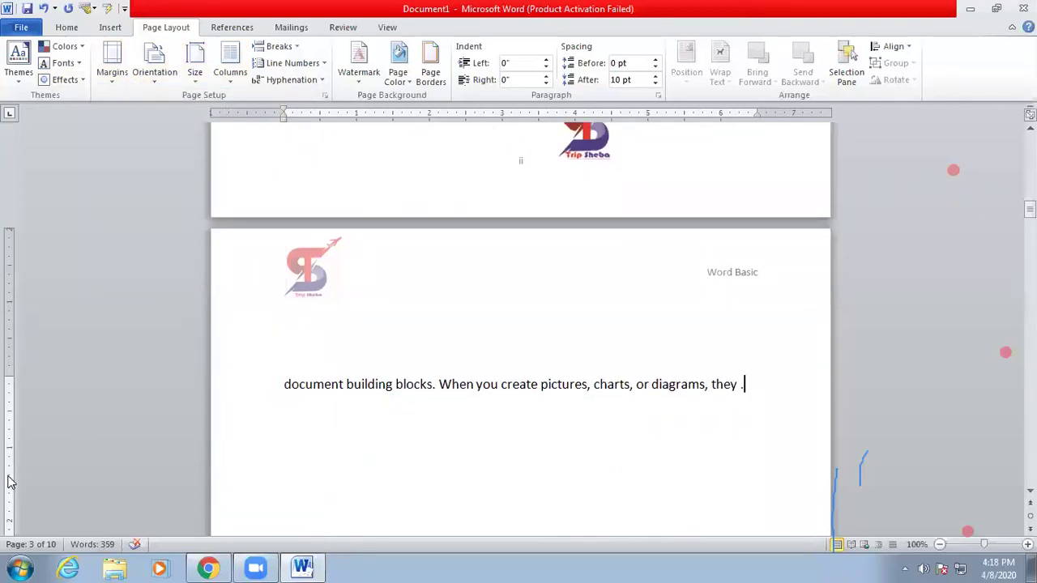
double_click(9, 482)
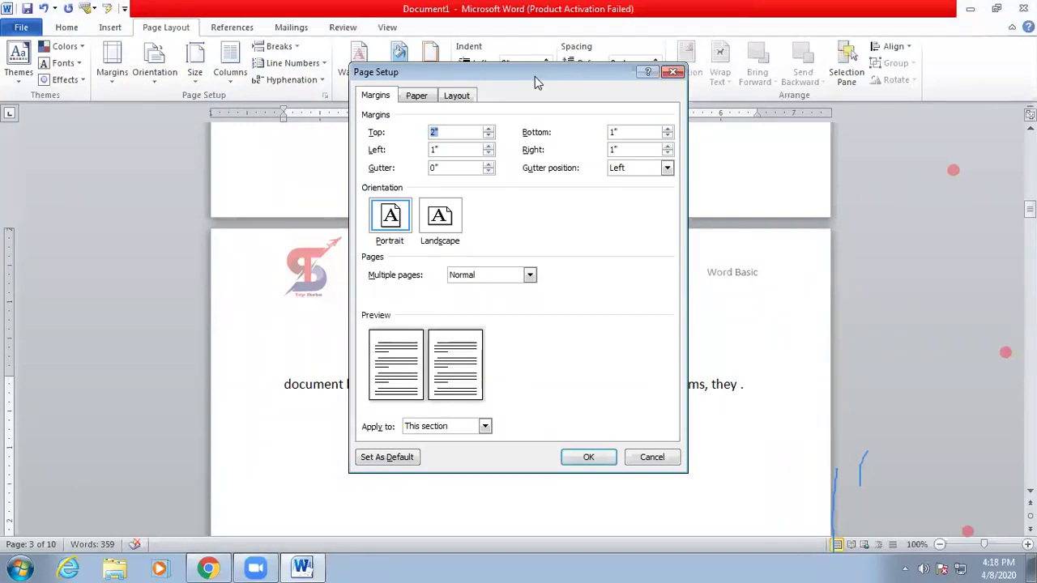
left_click_drag(535, 76, 546, 133)
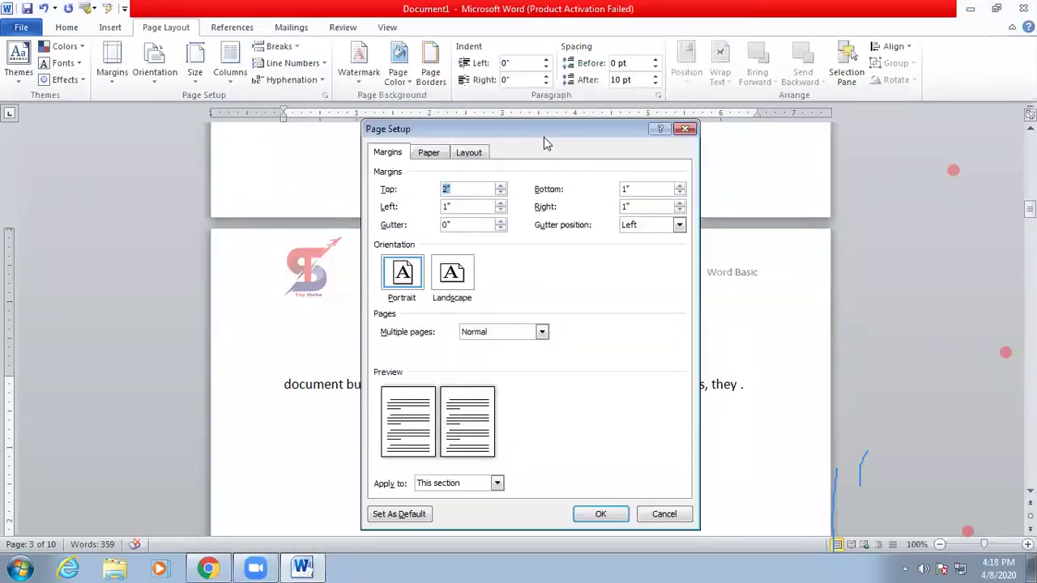
left_click(678, 194)
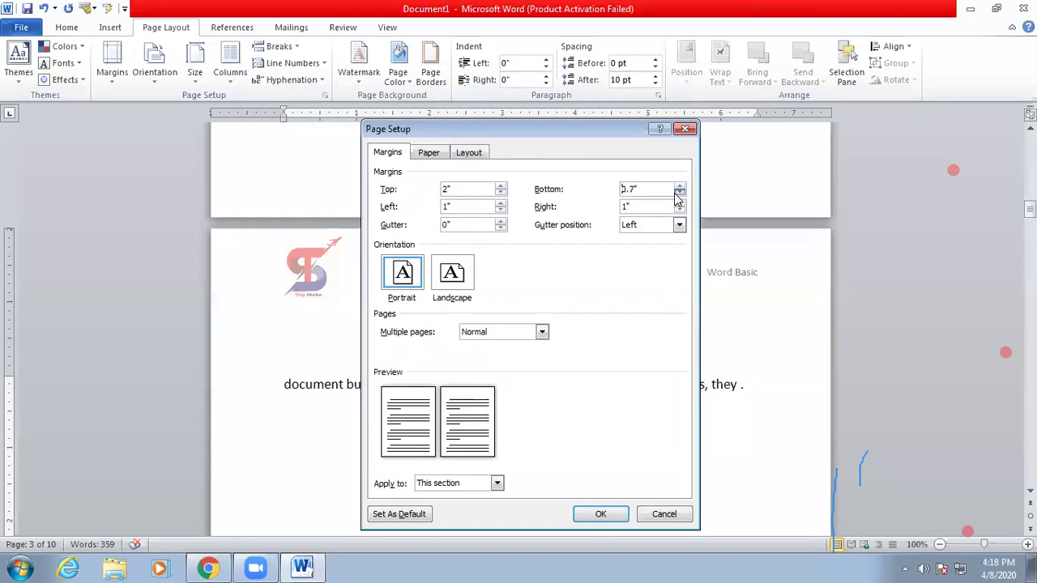
left_click(601, 514)
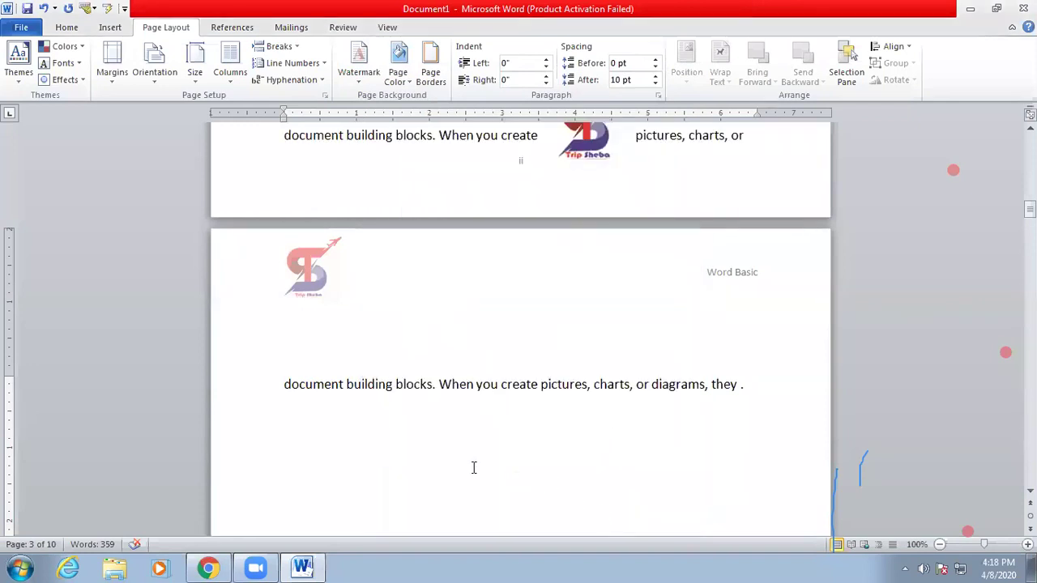
scroll(497, 347, "up", 1)
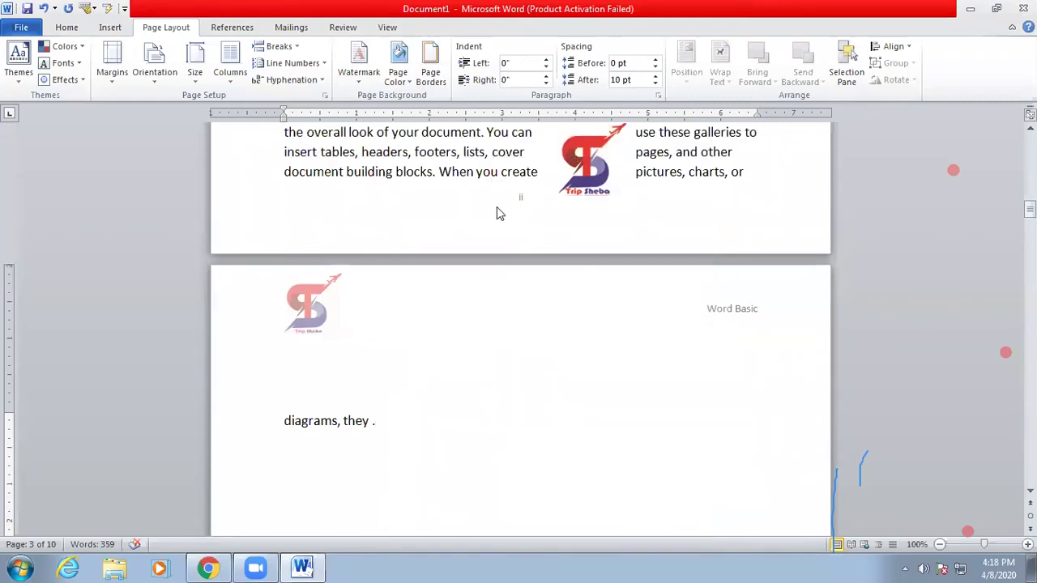
scroll(482, 313, "up", 15)
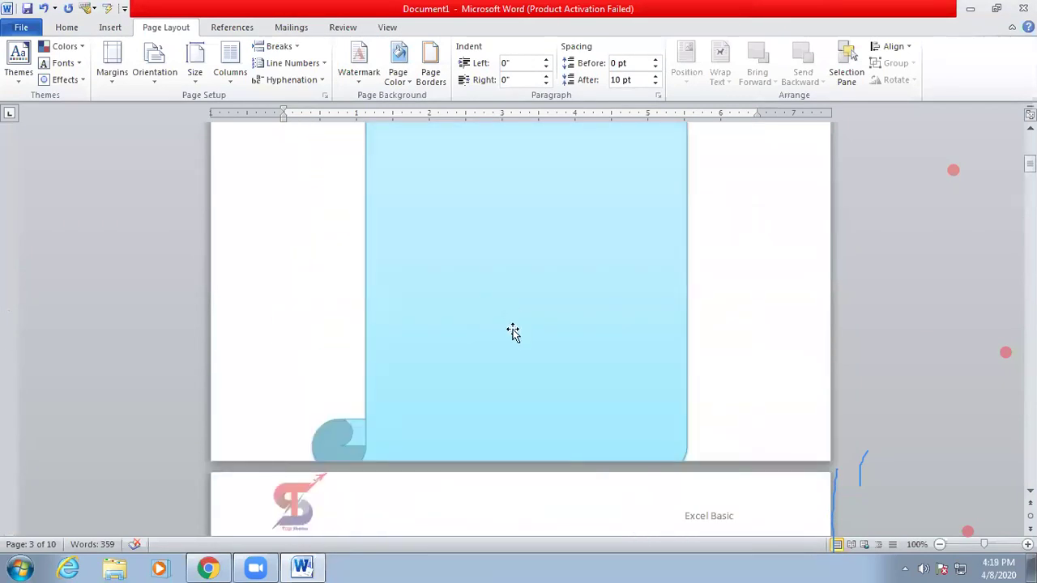
scroll(514, 333, "up", 2)
scroll(523, 435, "down", 11)
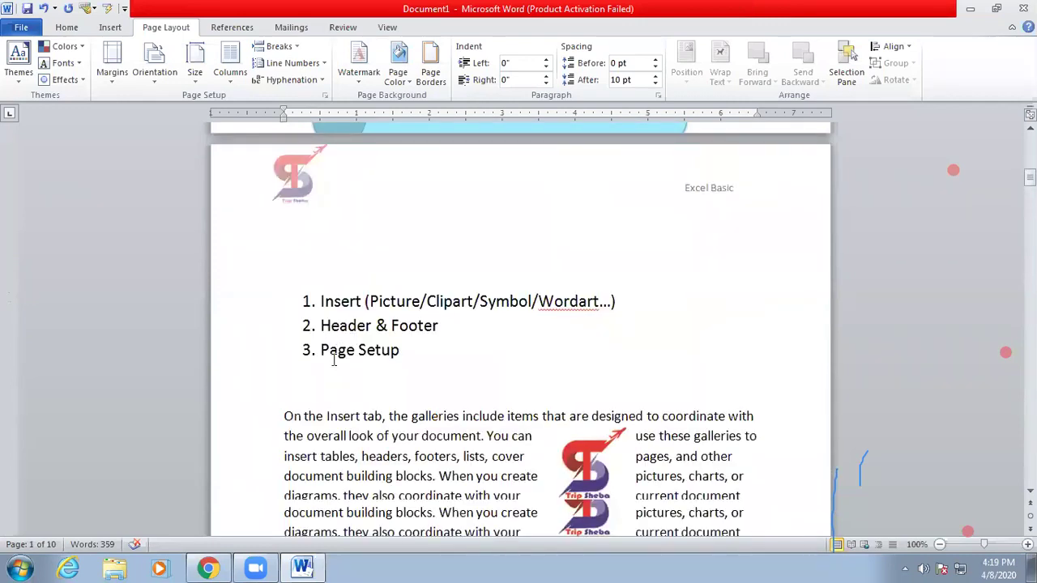
- Delete the blank line under the list and set the top margin to 4 inches
left_click(317, 390)
key("Delete")
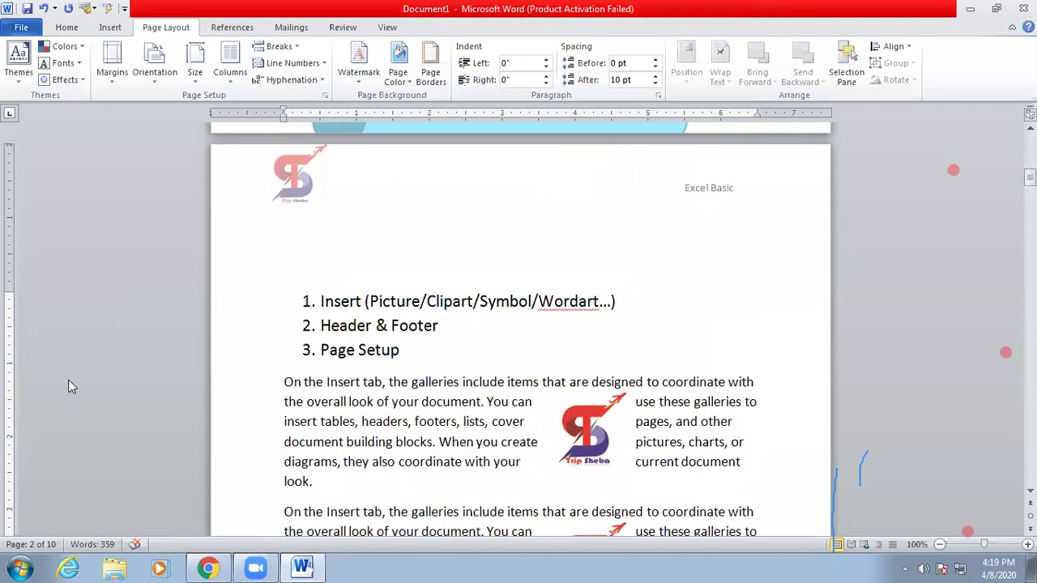
double_click(11, 393)
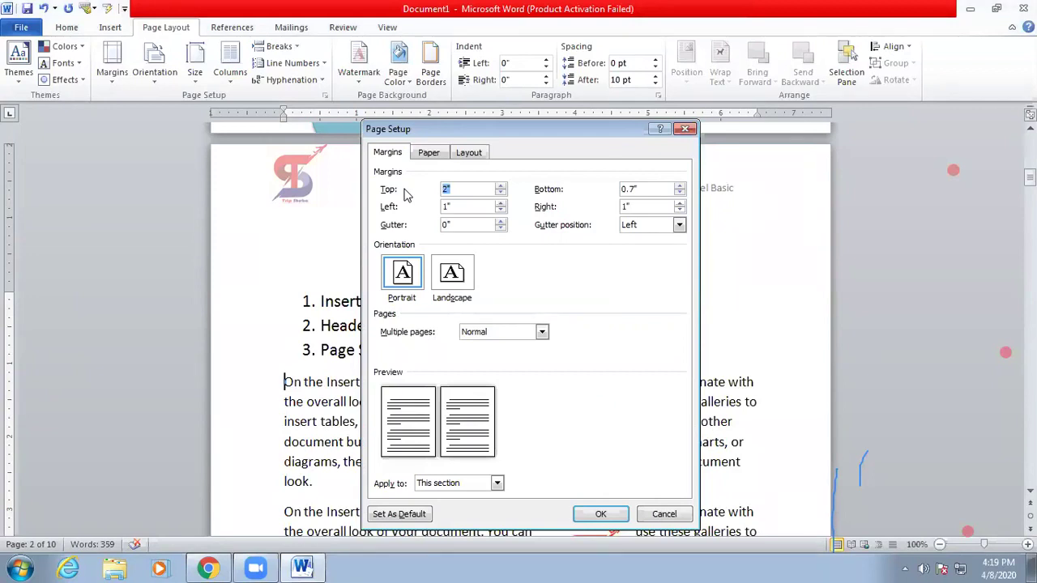
type("4")
- Change the paper size to Legal (8.5" × 14") and apply the page settings
left_click(430, 153)
left_click(443, 210)
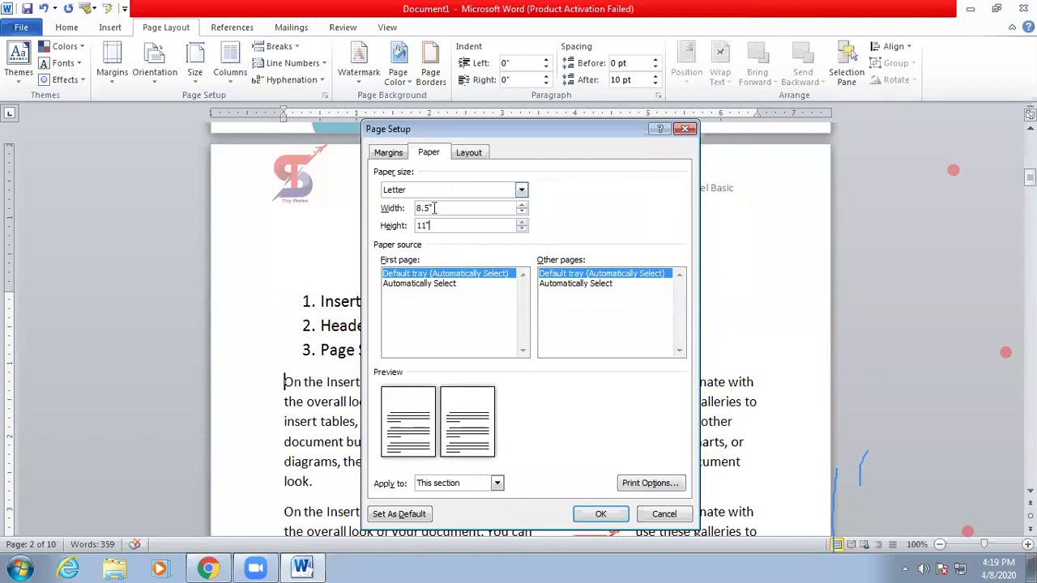
left_click(436, 191)
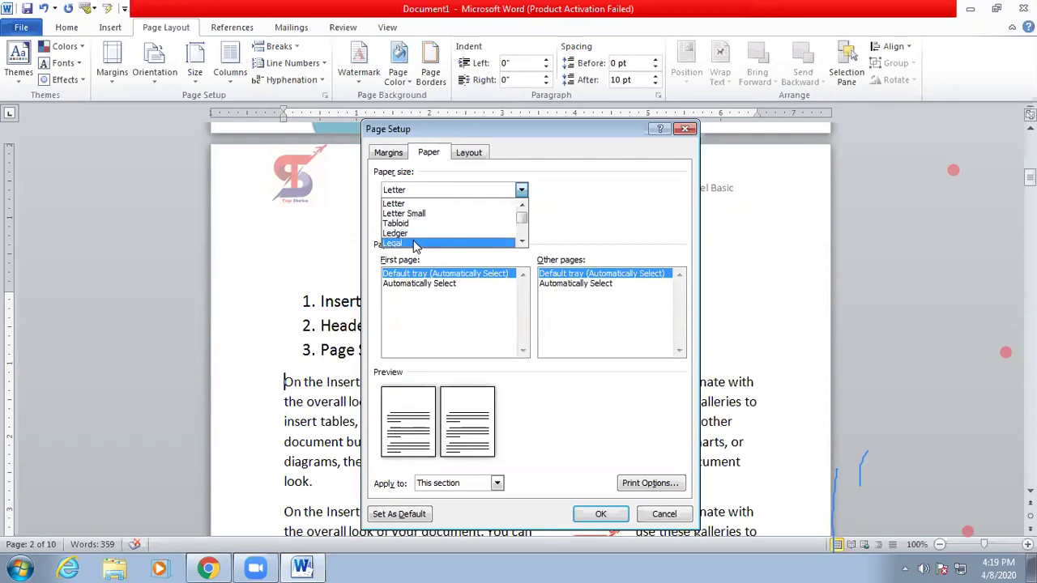
left_click(415, 244)
left_click(453, 227)
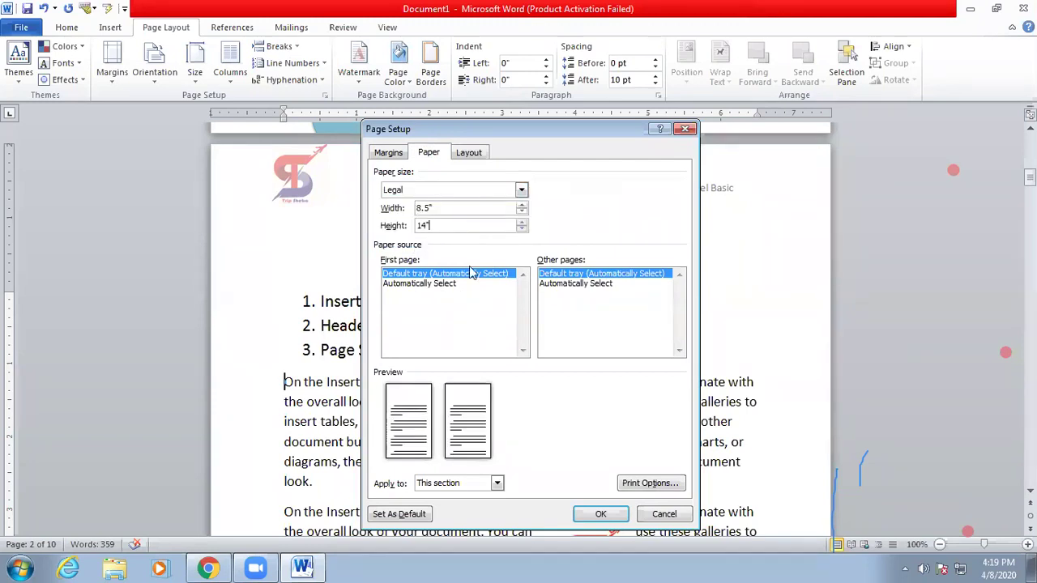
left_click(598, 514)
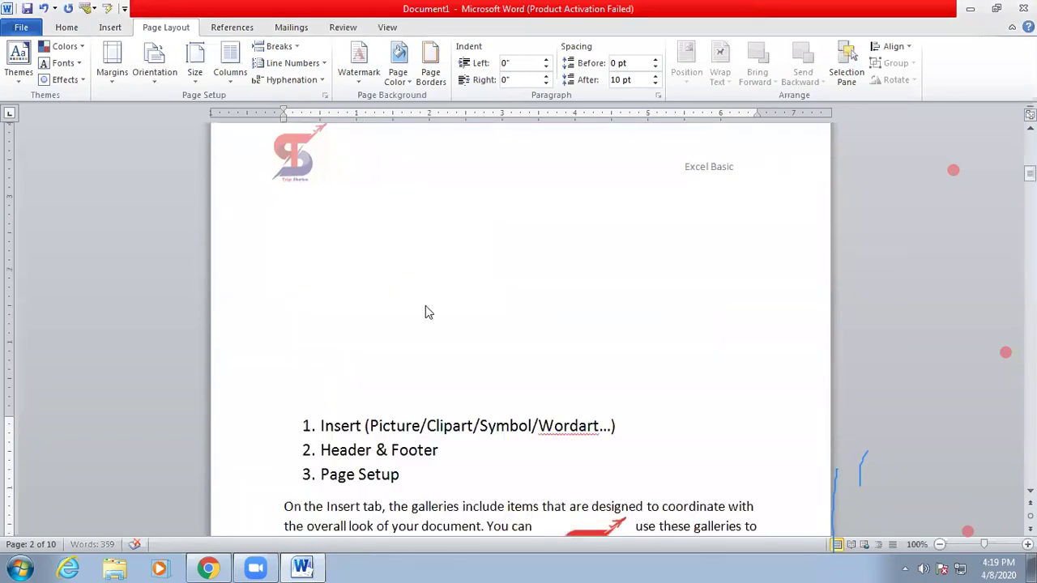
scroll(430, 316, "down", 10)
scroll(384, 281, "up", 8)
scroll(393, 251, "down", 6)
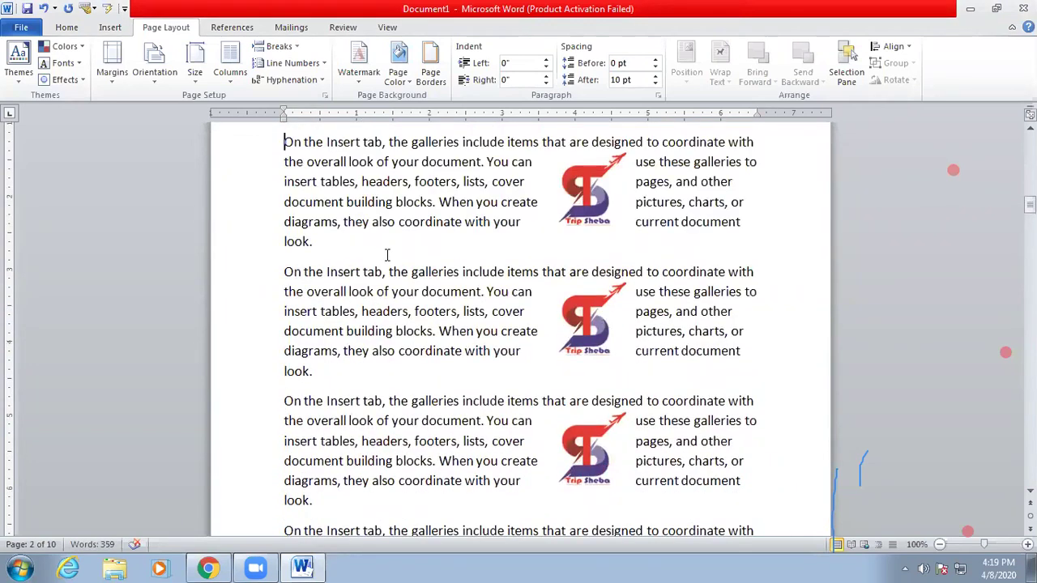
key("ctrl+p")
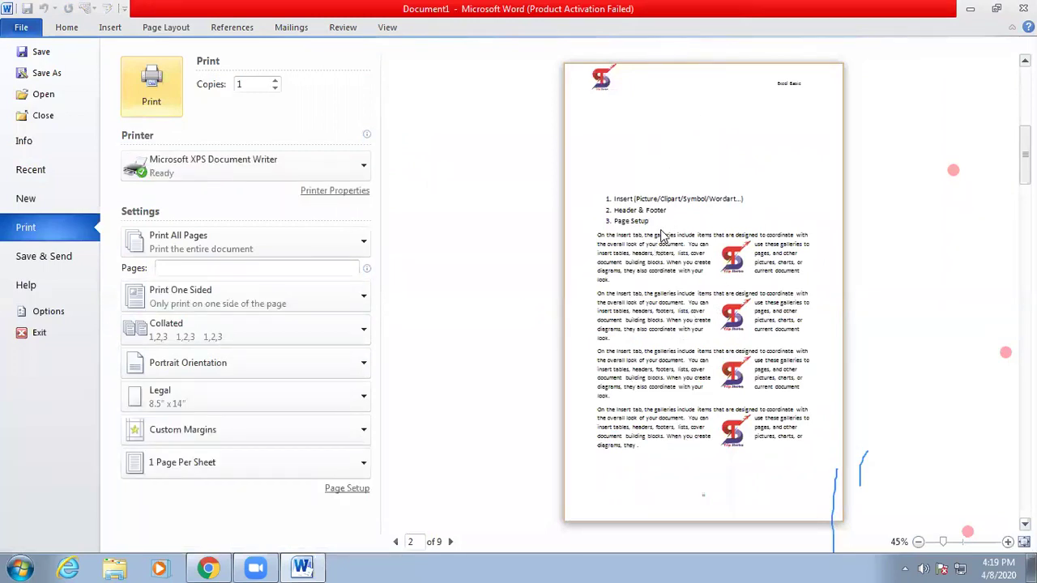
left_click(67, 26)
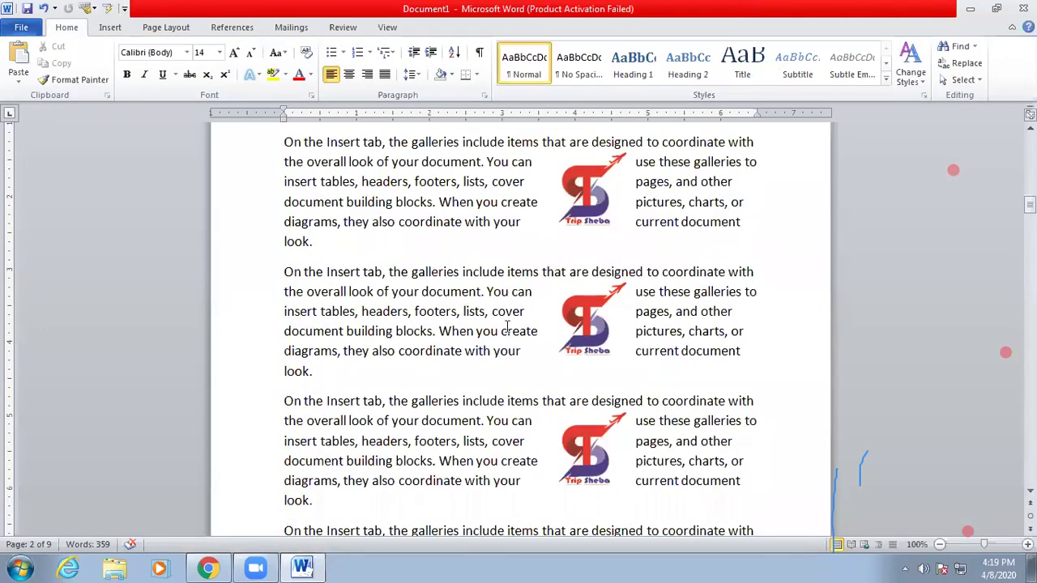
scroll(493, 316, "up", 6)
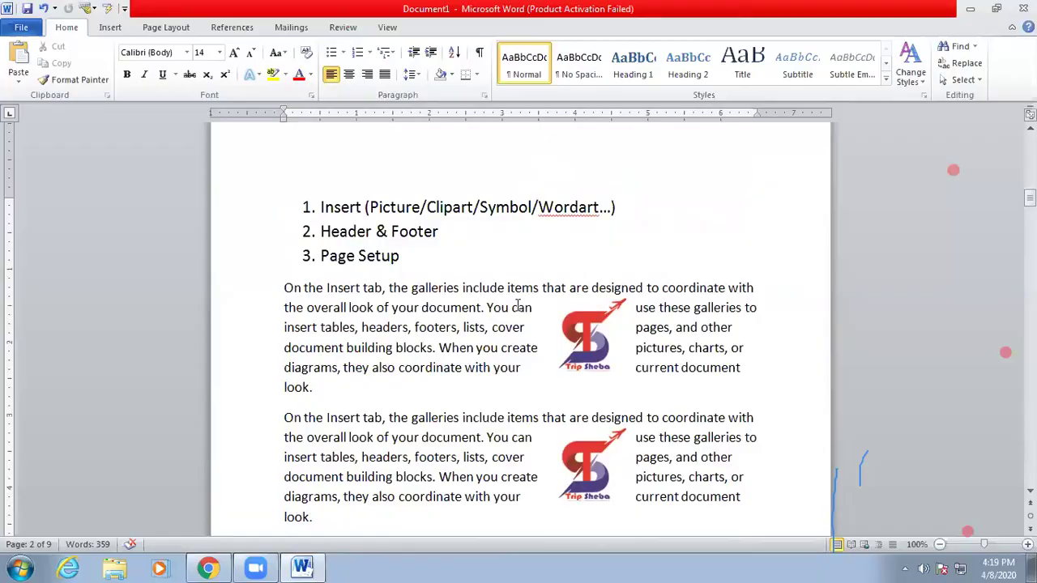